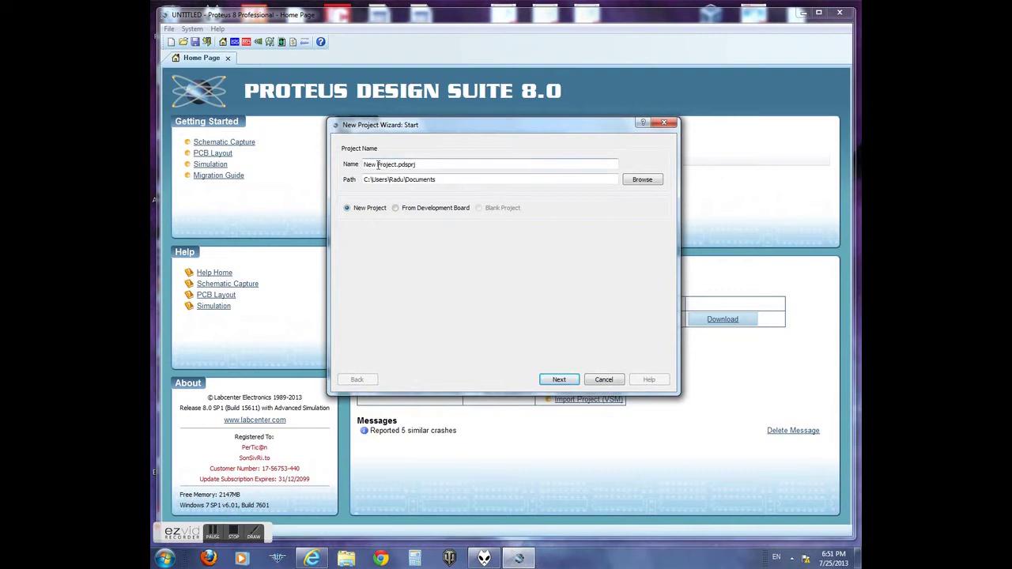
# Name the new project LedProject.pdsprj.
pyautogui.moveTo(377, 163); pyautogui.dragTo(343, 163)
pyautogui.press('BackSpace')
pyautogui.write('Led')
# Set the project's save location to the LedProject folder inside PROIECTELE MELE on Local Disk (H:).
pyautogui.click(642, 180)
pyautogui.scroll(-1, 417, 314)
pyautogui.scroll(-2, 417, 314)
pyautogui.click(393, 298)
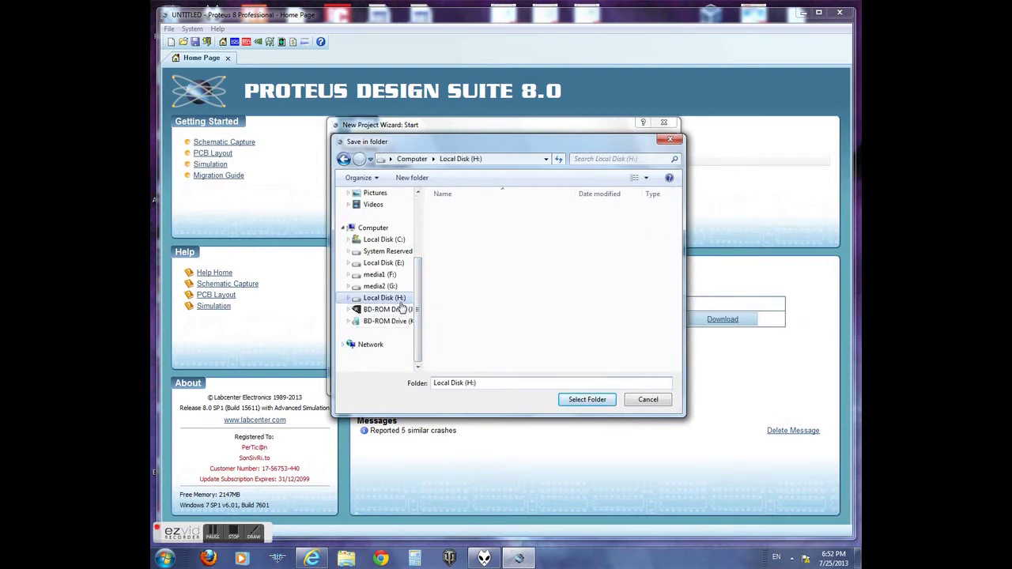
pyautogui.doubleClick(468, 280)
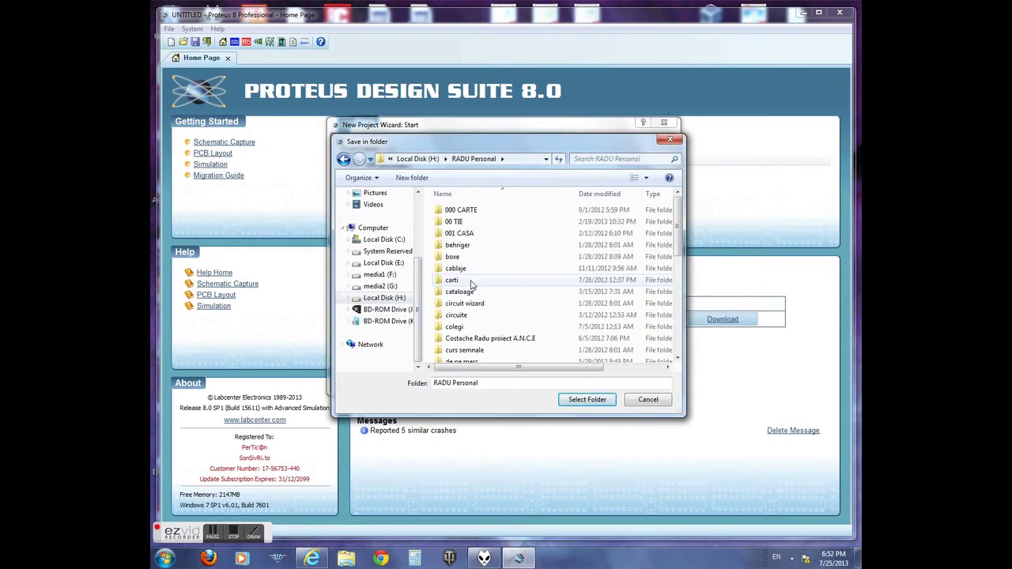
pyautogui.scroll(-2, 472, 285)
pyautogui.scroll(-2, 472, 285)
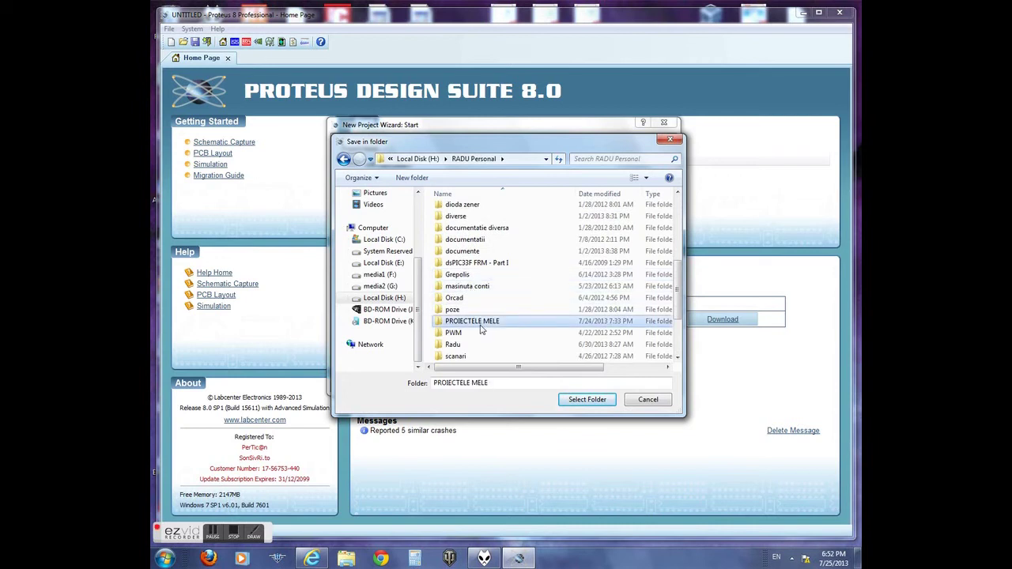
pyautogui.doubleClick(477, 326)
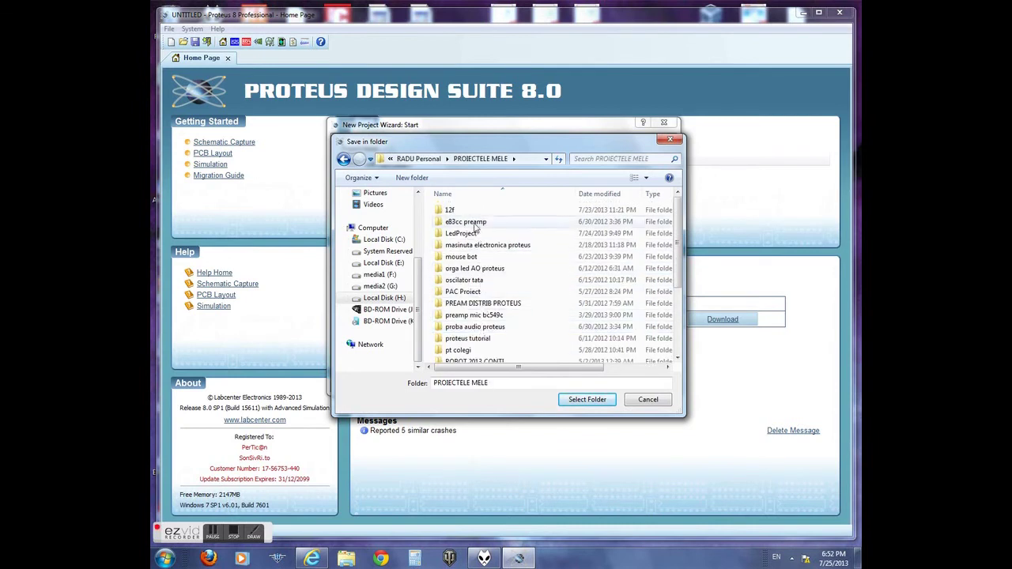
pyautogui.click(461, 233)
pyautogui.click(589, 400)
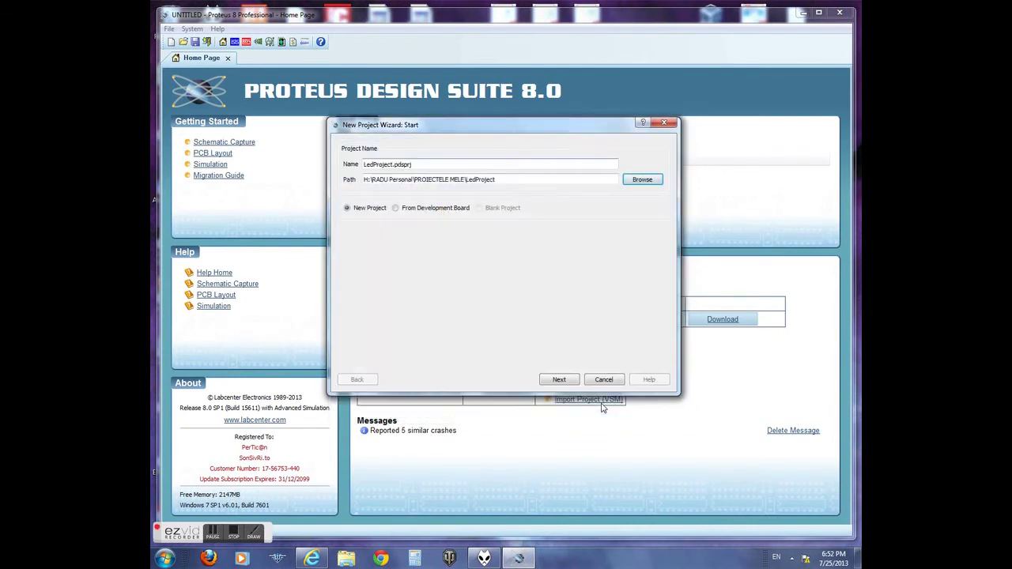
# Replace the existing project and have the wizard create a schematic from the DEFAULT template and a PCB layout.
pyautogui.click(559, 379)
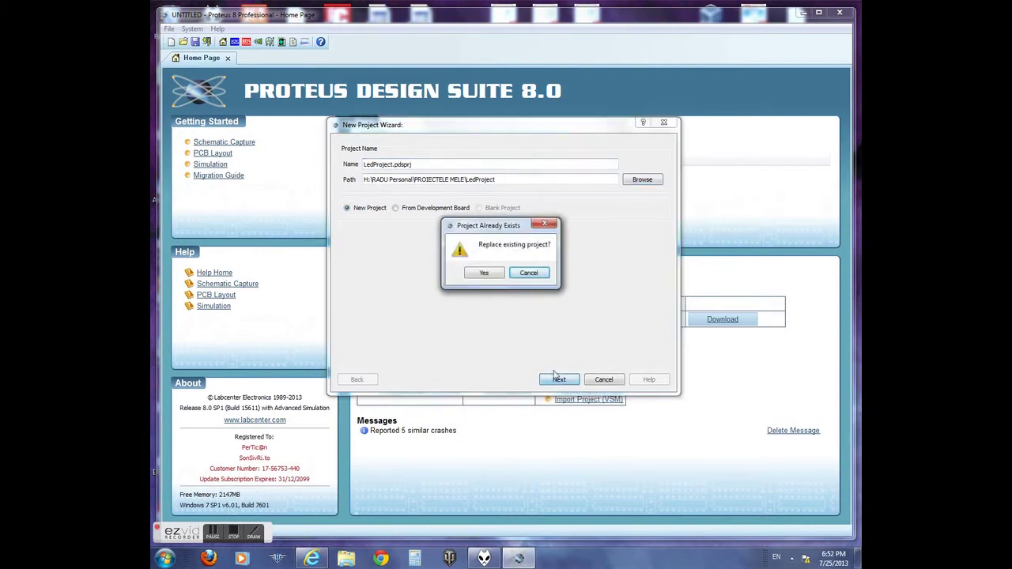
pyautogui.click(485, 273)
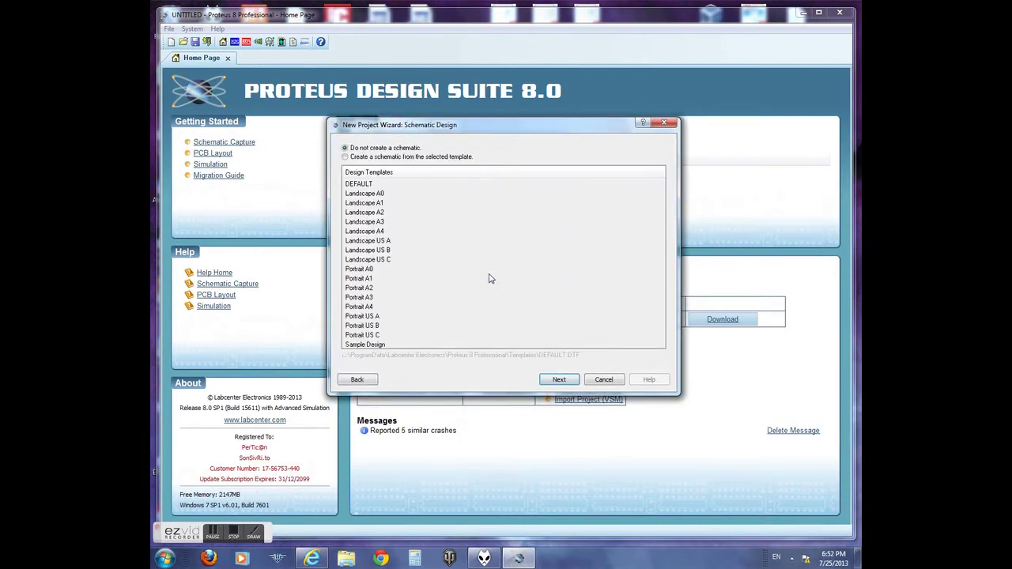
pyautogui.click(367, 157)
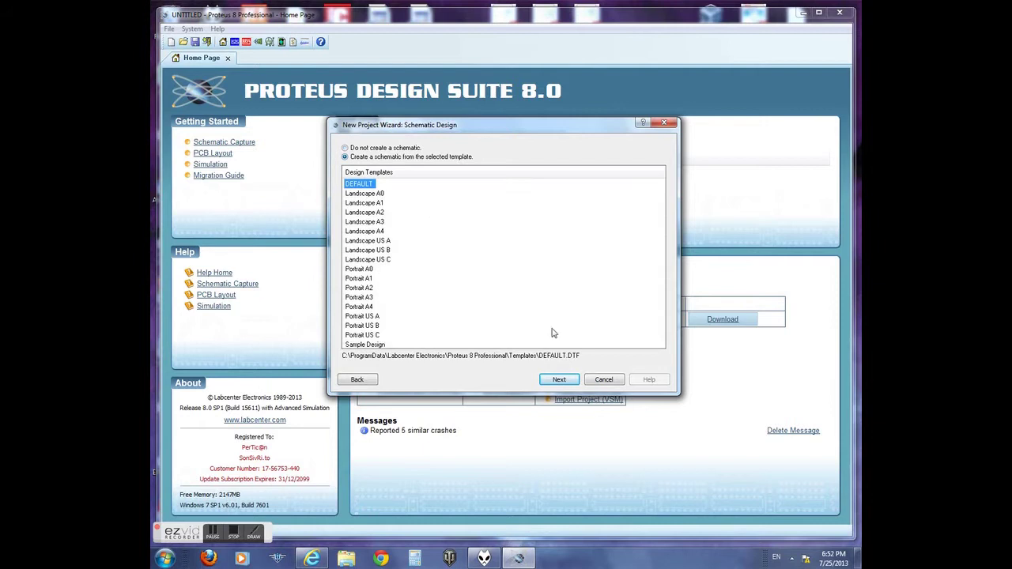
pyautogui.click(576, 380)
pyautogui.click(445, 157)
pyautogui.click(561, 379)
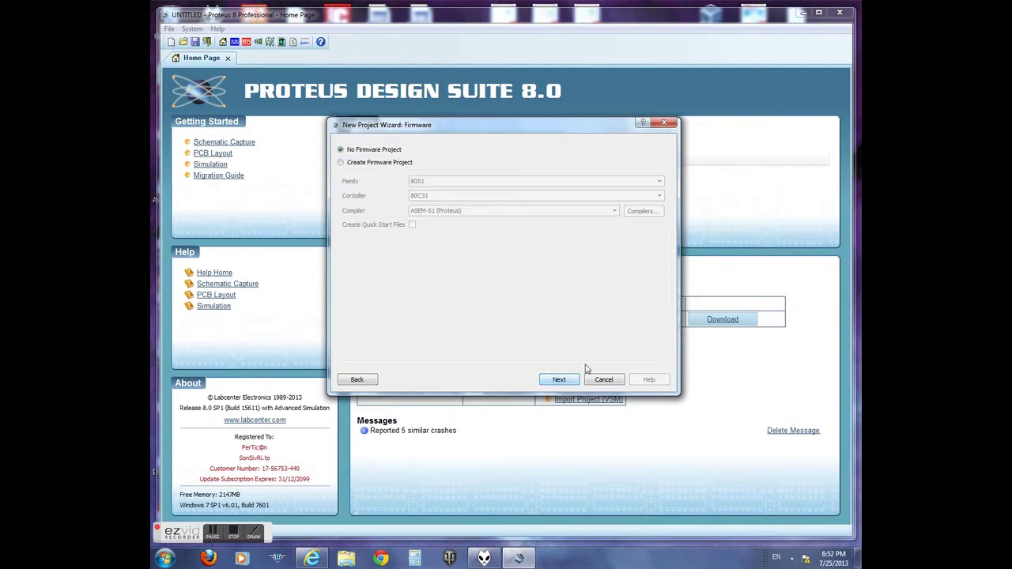
# Create a firmware project for the PIC12 family with controller PIC12F675, keeping the HI-TECH C for PIC10/12/16 compiler.
pyautogui.click(362, 162)
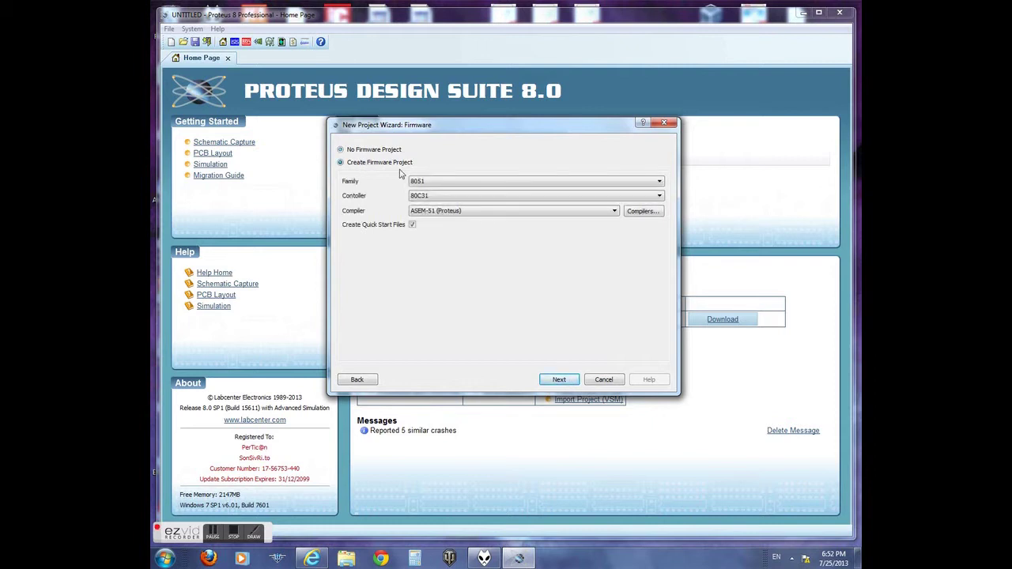
pyautogui.click(527, 180)
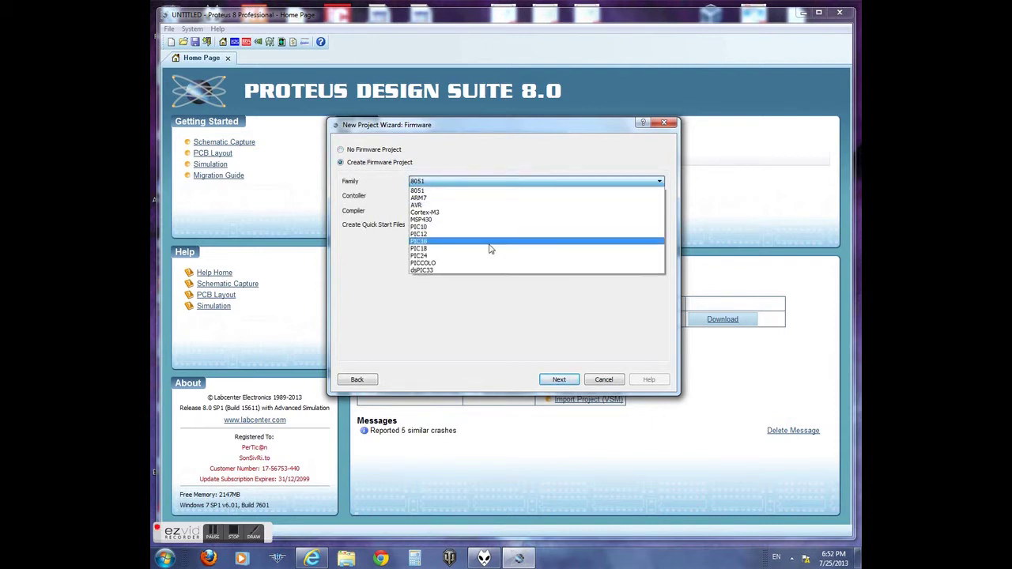
pyautogui.click(487, 234)
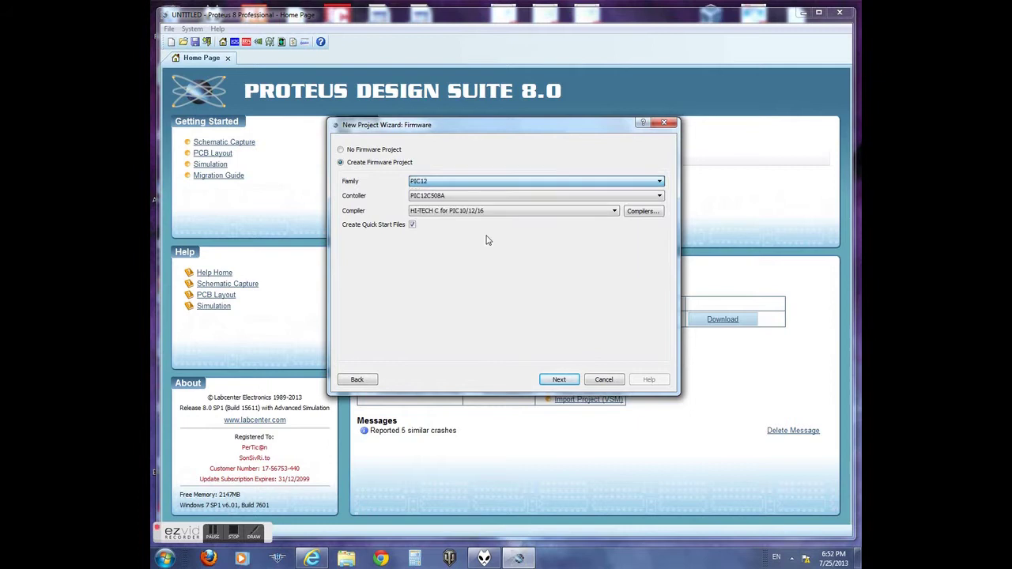
pyautogui.click(479, 198)
pyautogui.scroll(-3, 481, 229)
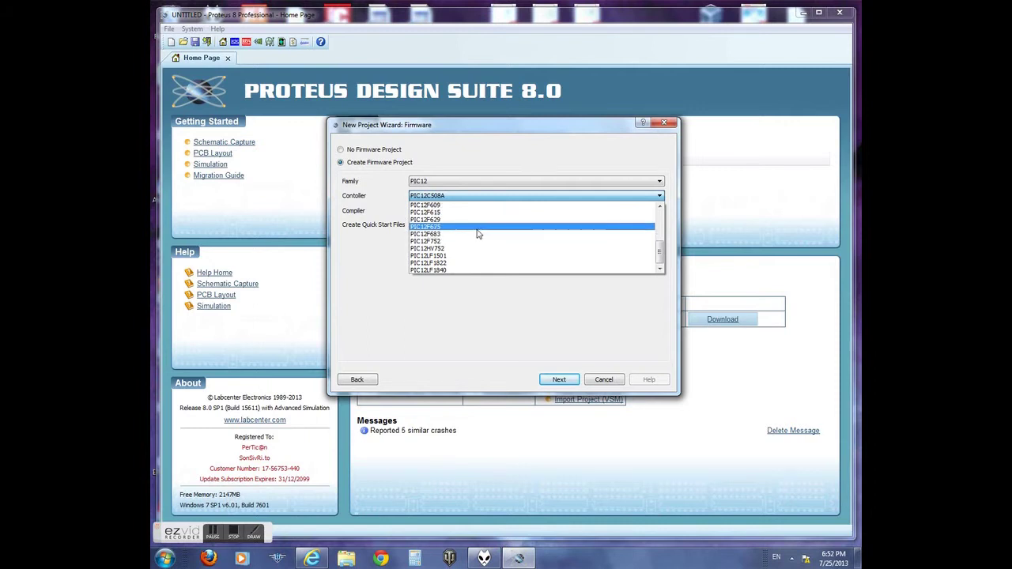
pyautogui.click(479, 227)
pyautogui.click(513, 211)
pyautogui.click(513, 212)
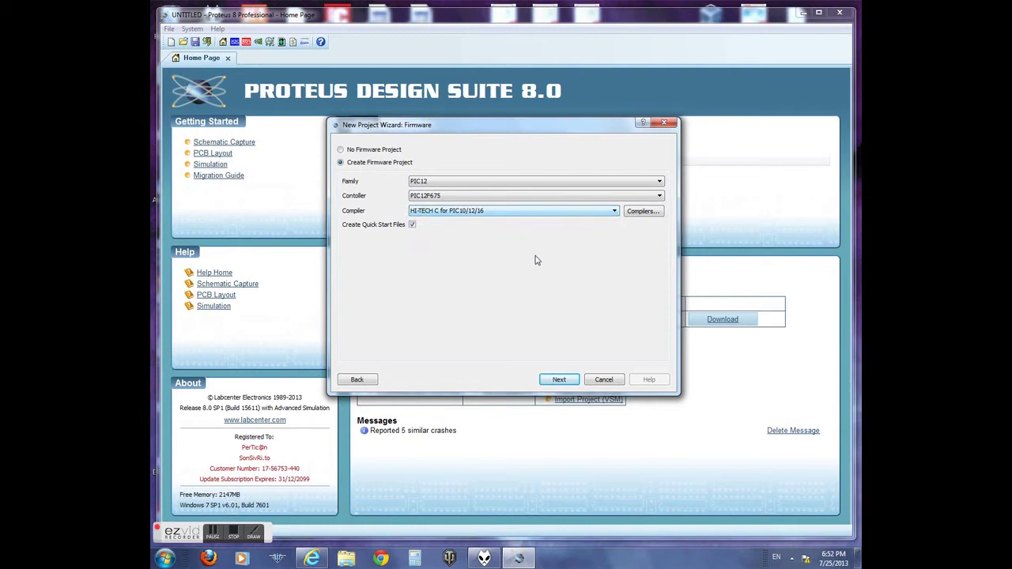
# Finish creating the project, overwriting all existing files in the destination directory.
pyautogui.click(572, 380)
pyautogui.click(570, 378)
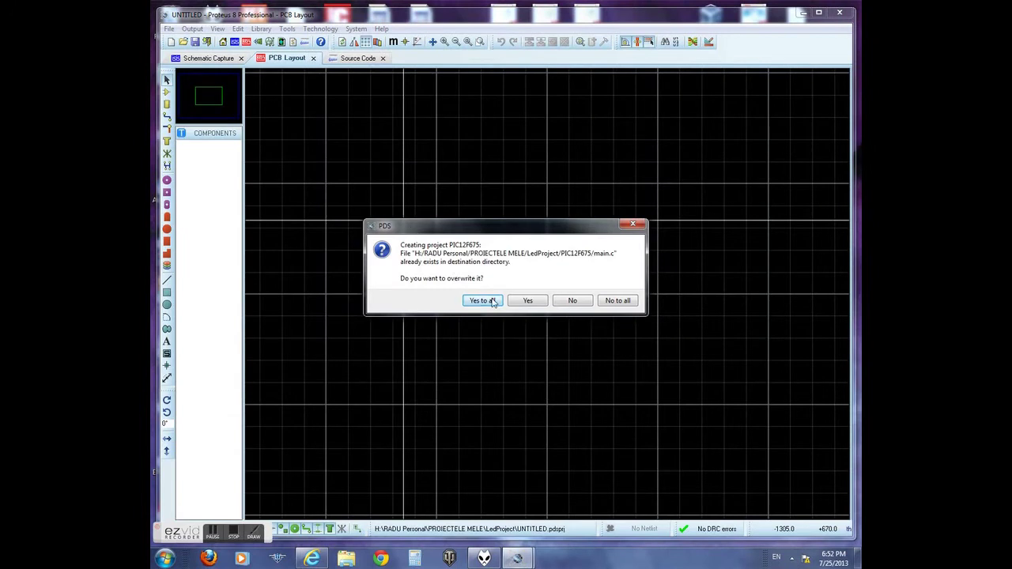
pyautogui.click(487, 301)
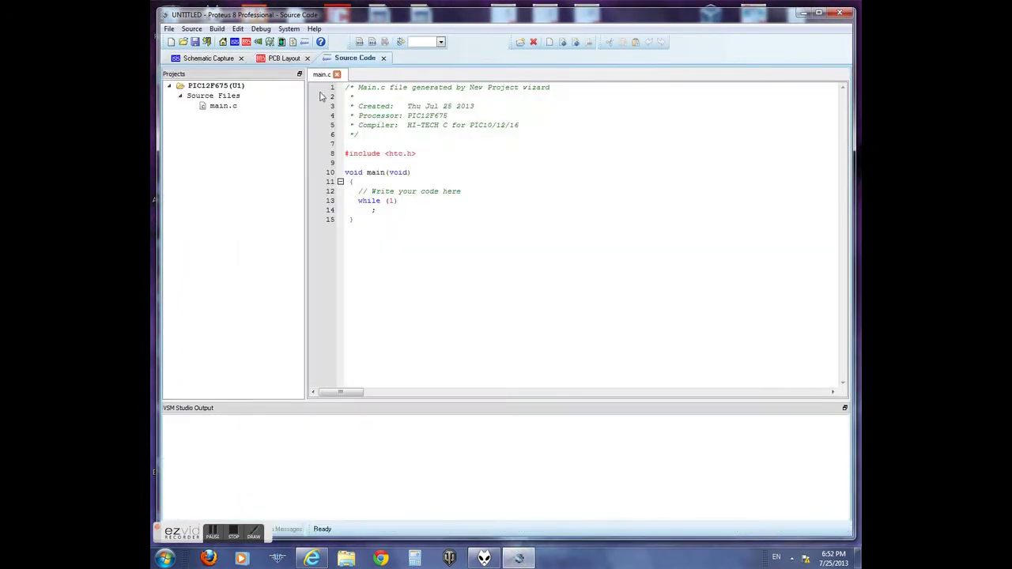
# Import the existing htc.h header into the PIC12F675 project and open it in the editor.
pyautogui.moveTo(387, 153); pyautogui.dragTo(415, 155)
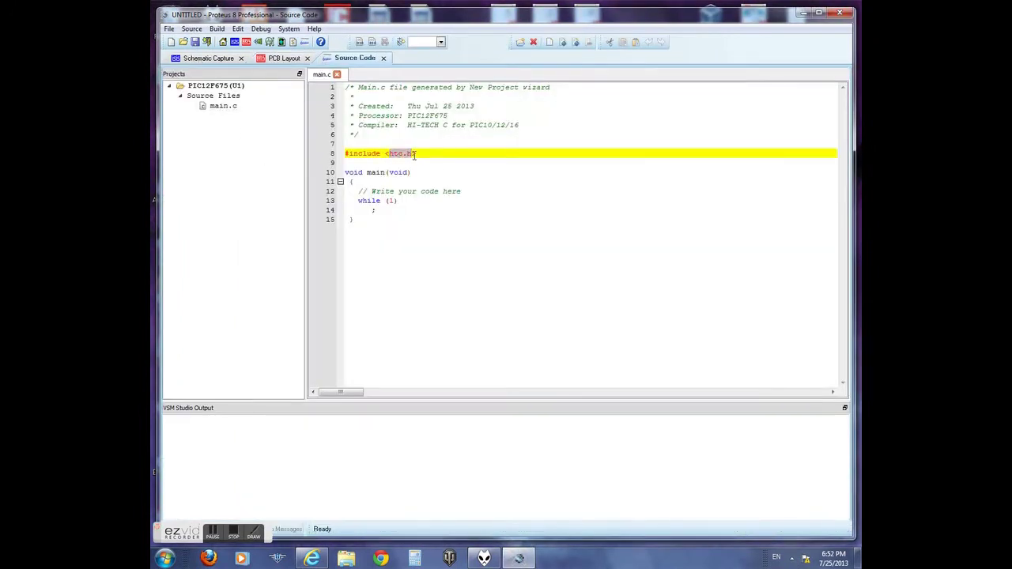
pyautogui.click(385, 164)
pyautogui.rightClick(200, 96)
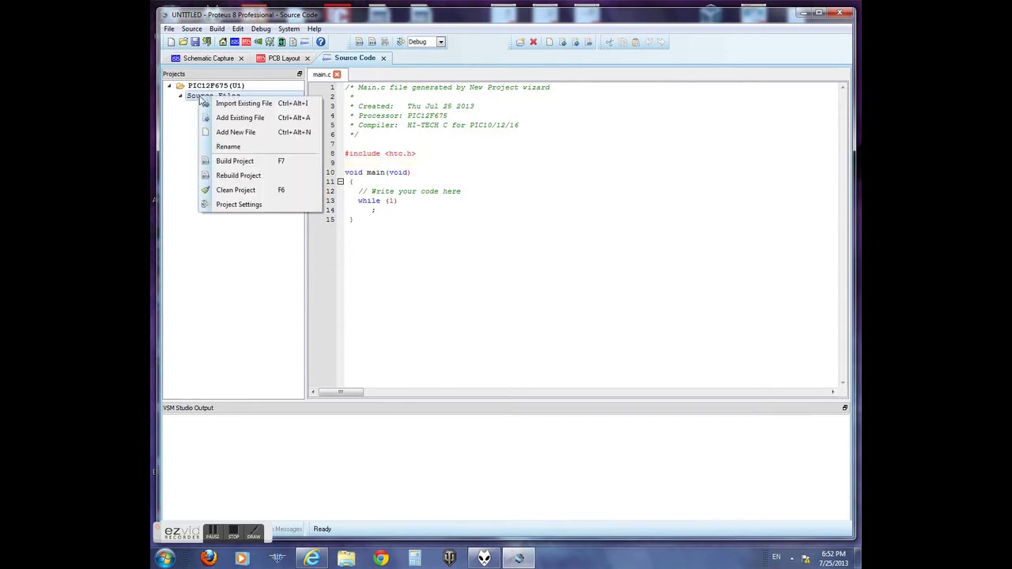
pyautogui.click(257, 105)
pyautogui.doubleClick(280, 112)
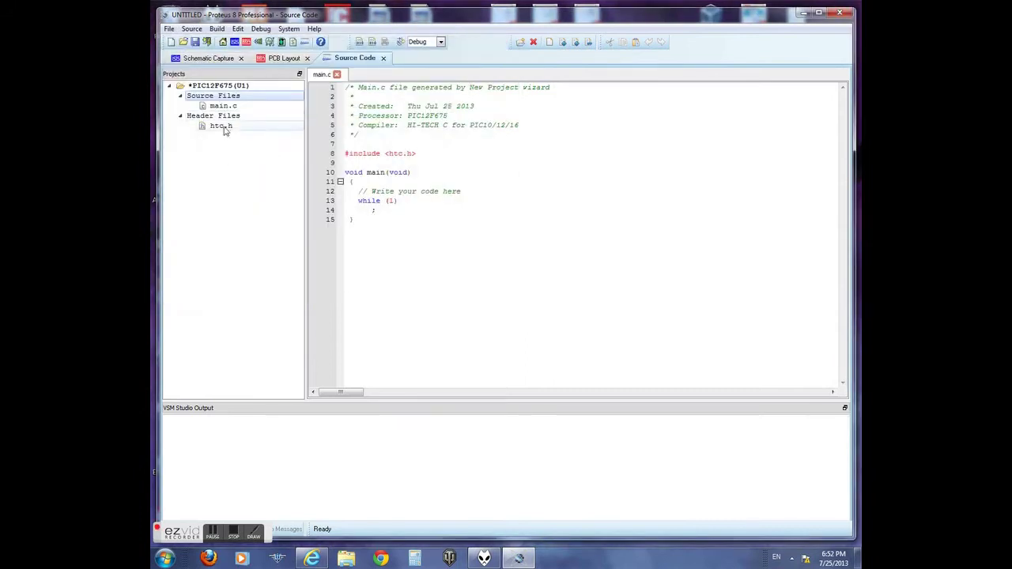
pyautogui.click(222, 126)
pyautogui.doubleClick(222, 126)
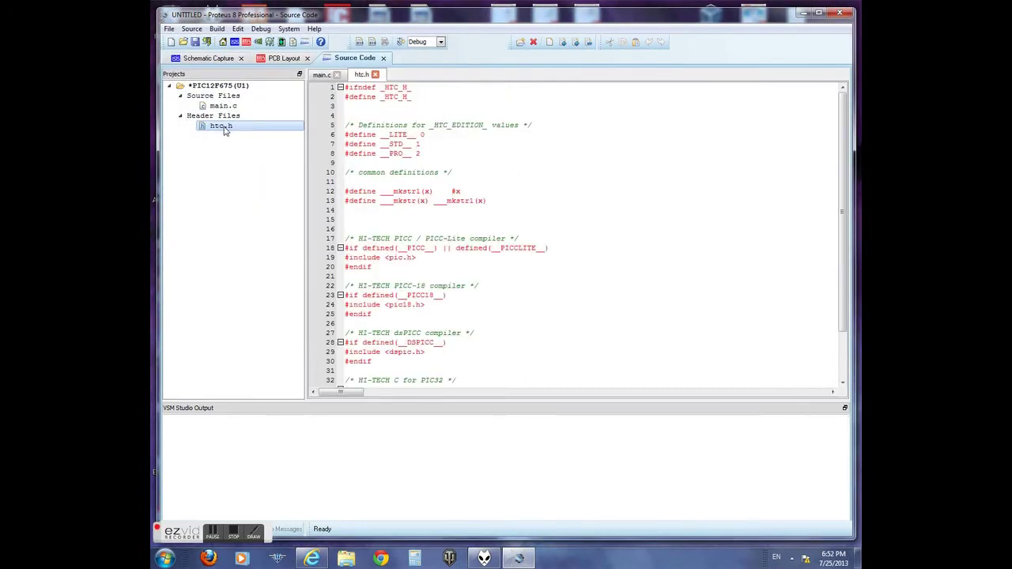
# Delete the VDD power terminal beside the PIC12F675 in the schematic.
pyautogui.click(205, 59)
pyautogui.click(589, 262)
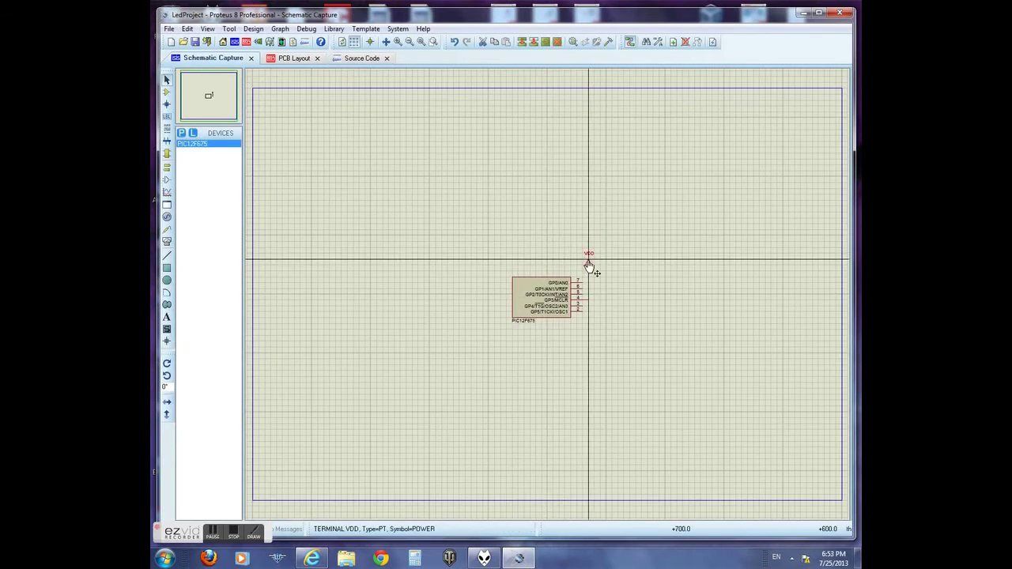
pyautogui.press('Delete')
pyautogui.scroll(2, 603, 316)
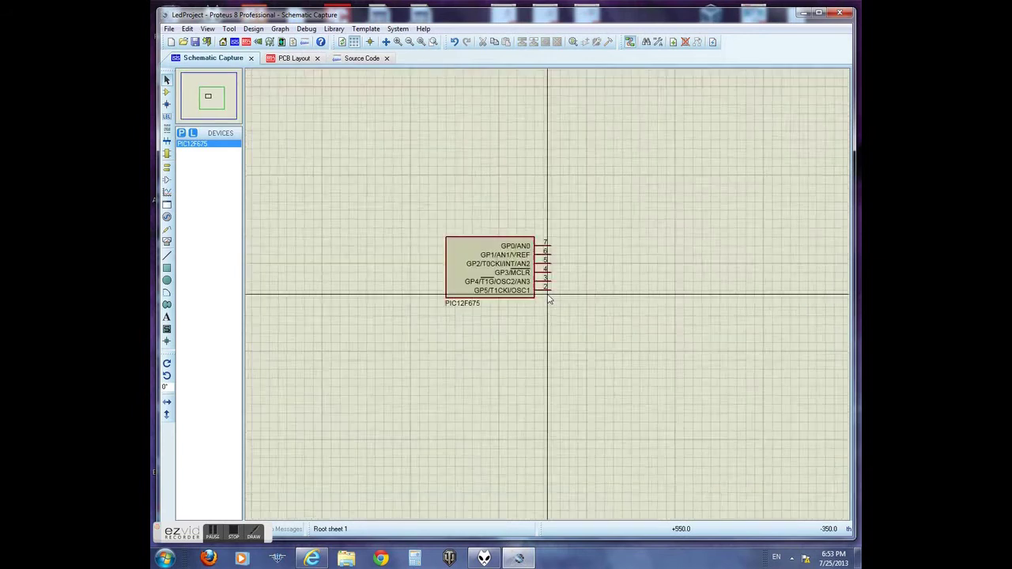
# Find a 10k resistor among the 0.6W Metal Film resistors and add MINRES10K to the device list.
pyautogui.click(181, 134)
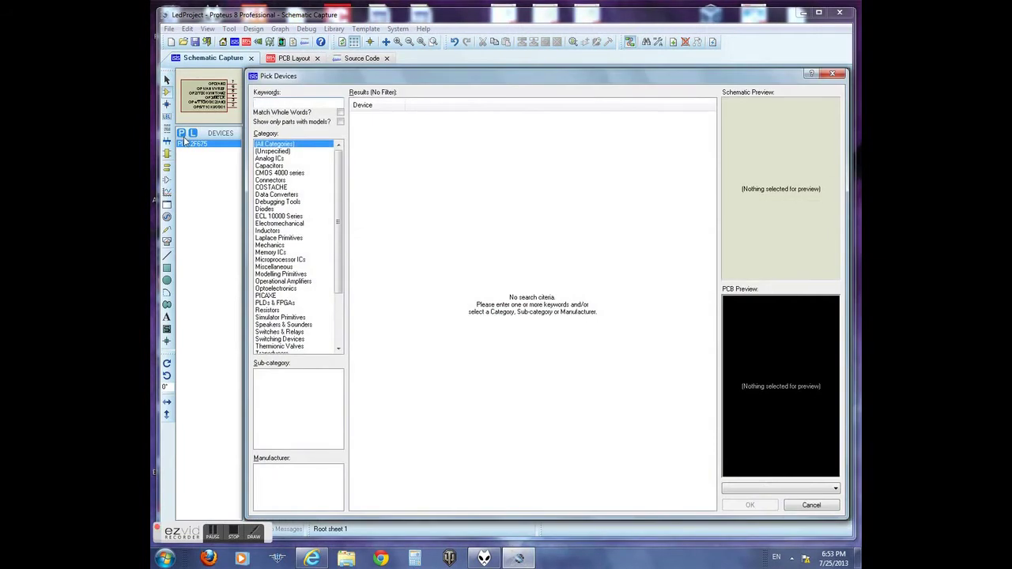
pyautogui.write('10k')
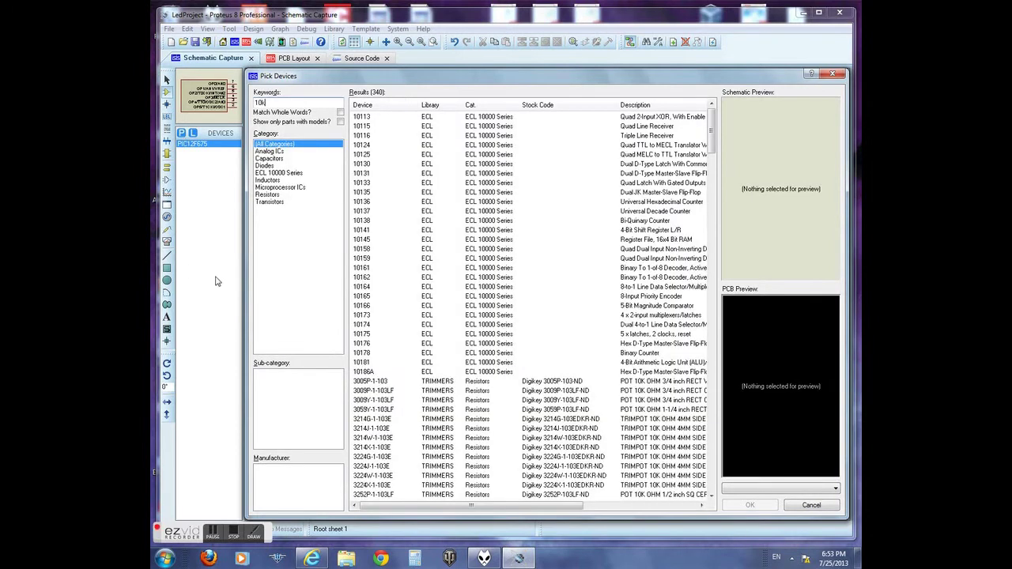
pyautogui.click(278, 195)
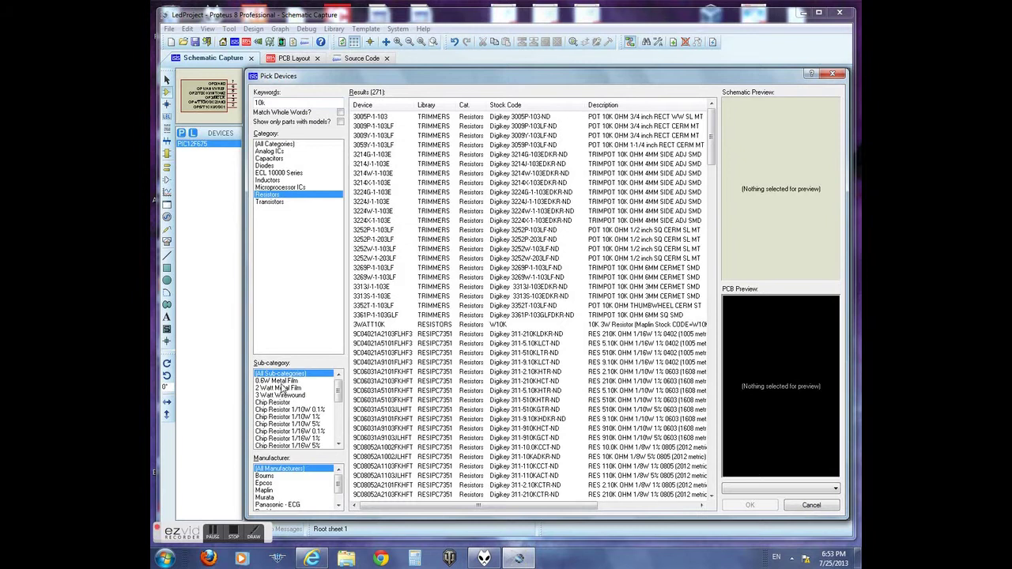
pyautogui.click(281, 382)
pyautogui.doubleClick(397, 121)
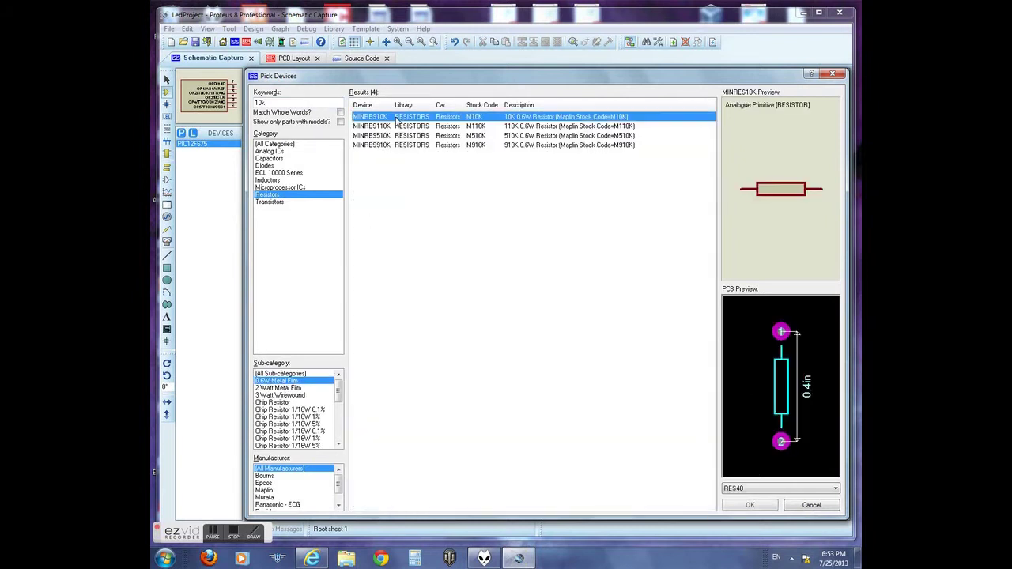
# Find a 300r resistor among the 0.6W Metal Film resistors and add MINRES300R to the device list.
pyautogui.doubleClick(264, 103)
pyautogui.write('300')
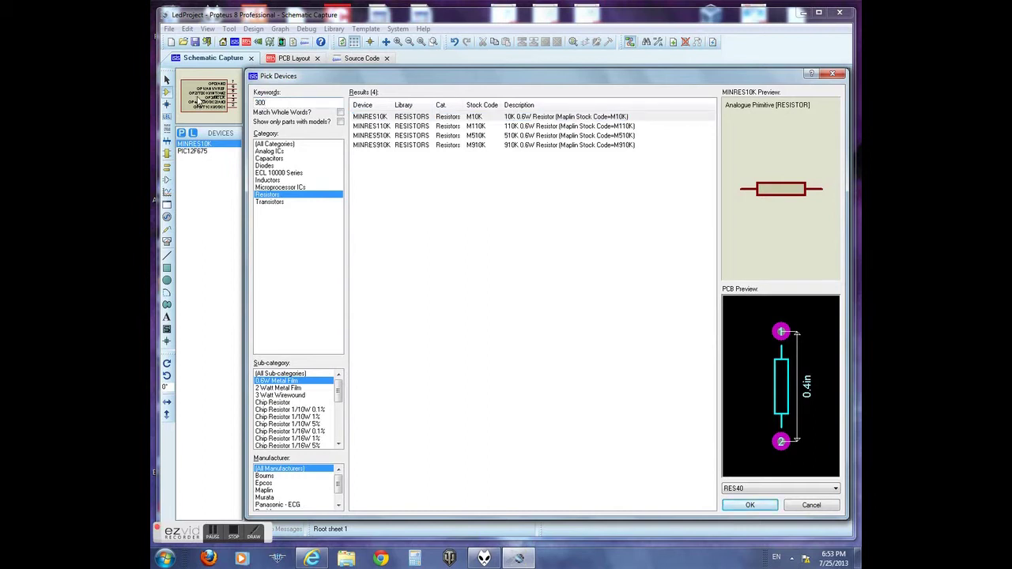
pyautogui.write('r')
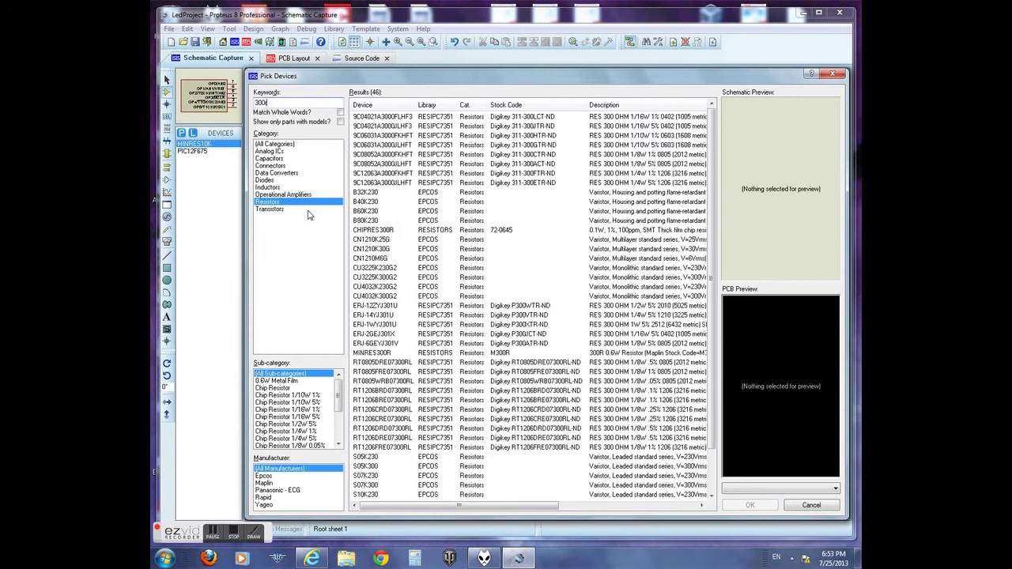
pyautogui.click(275, 381)
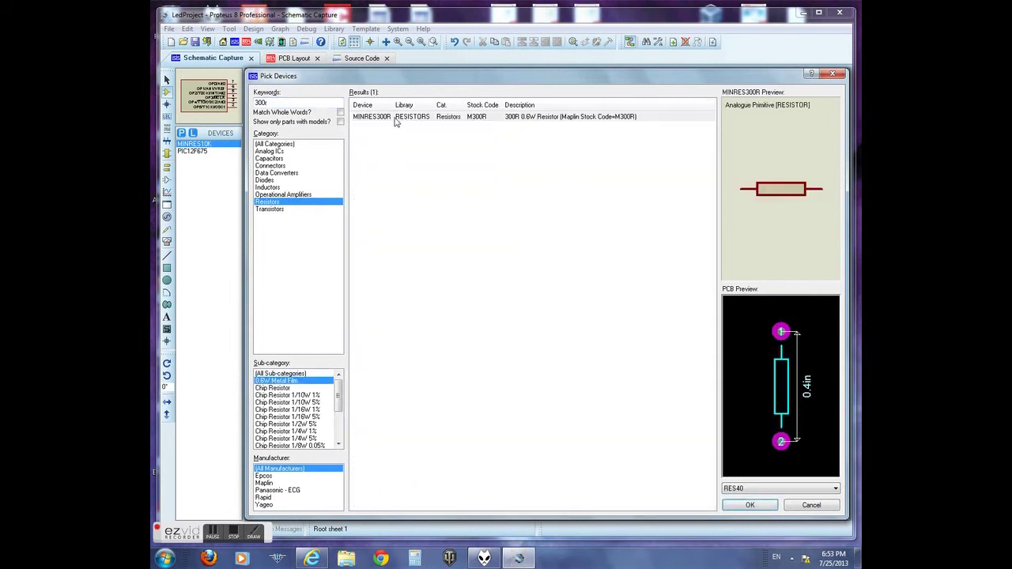
pyautogui.doubleClick(397, 118)
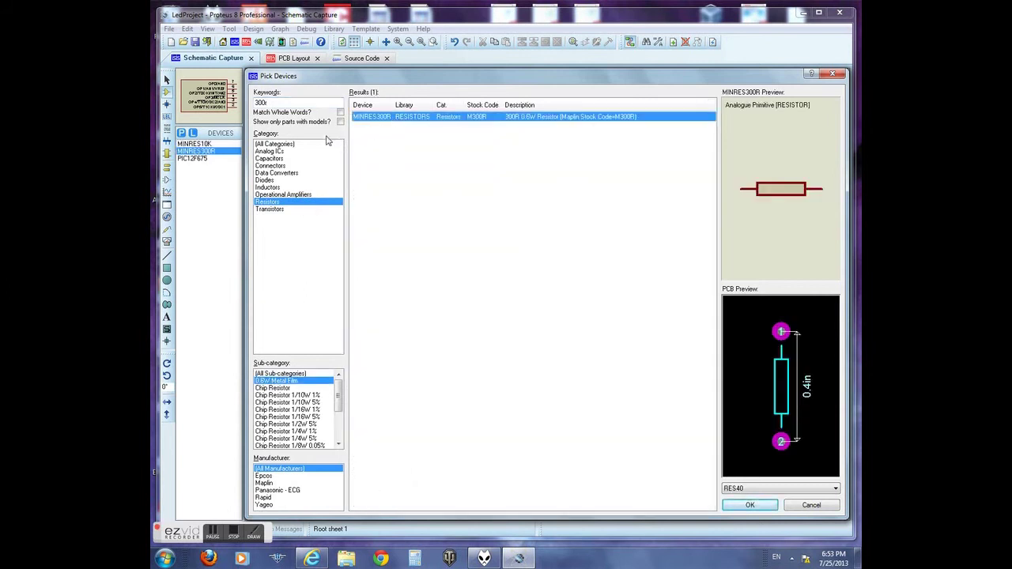
# Search the device library for "led active" and add LED-GREEN to the device list.
pyautogui.doubleClick(276, 102)
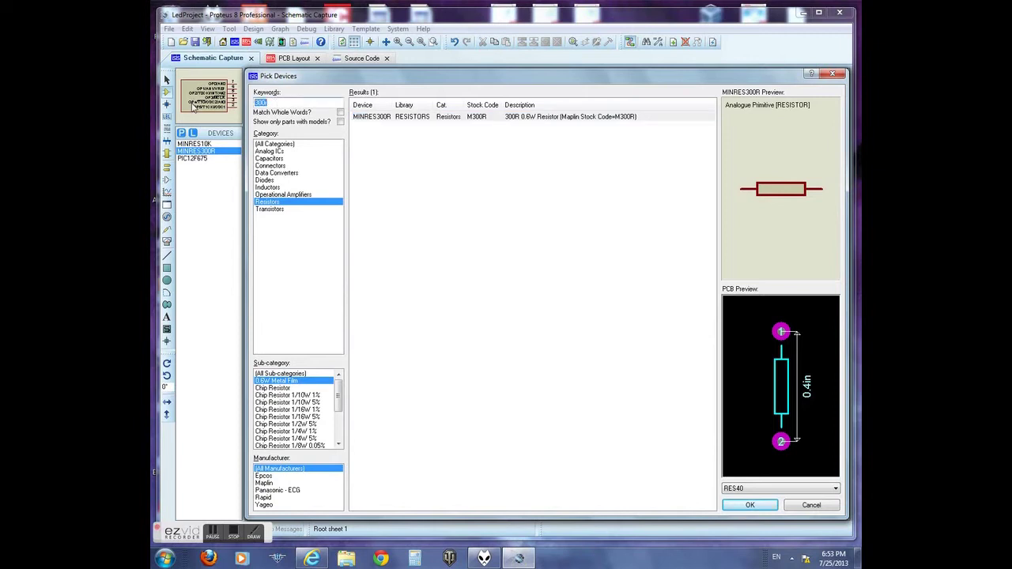
pyautogui.press('BackSpace')
pyautogui.write('led active')
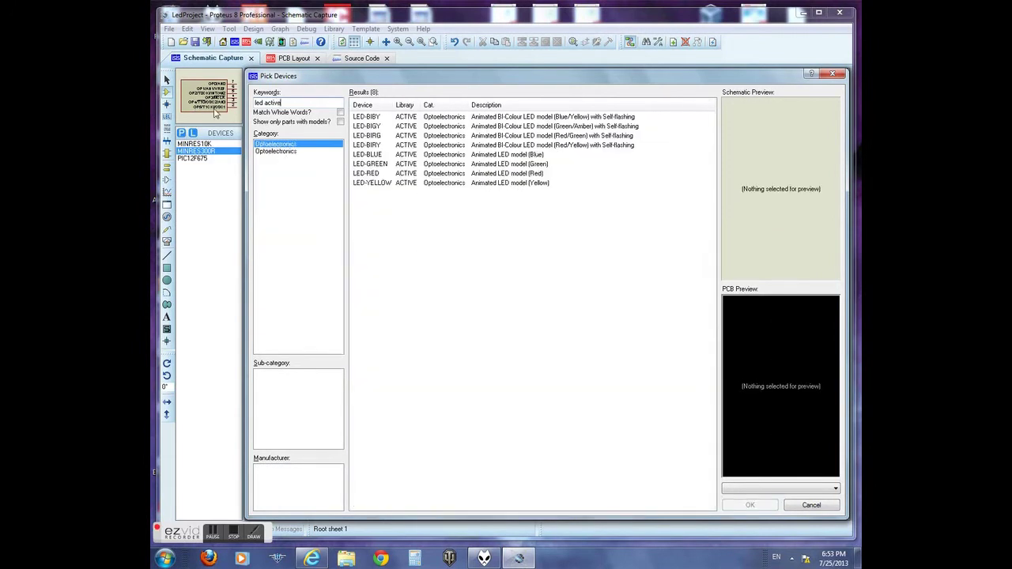
pyautogui.doubleClick(512, 165)
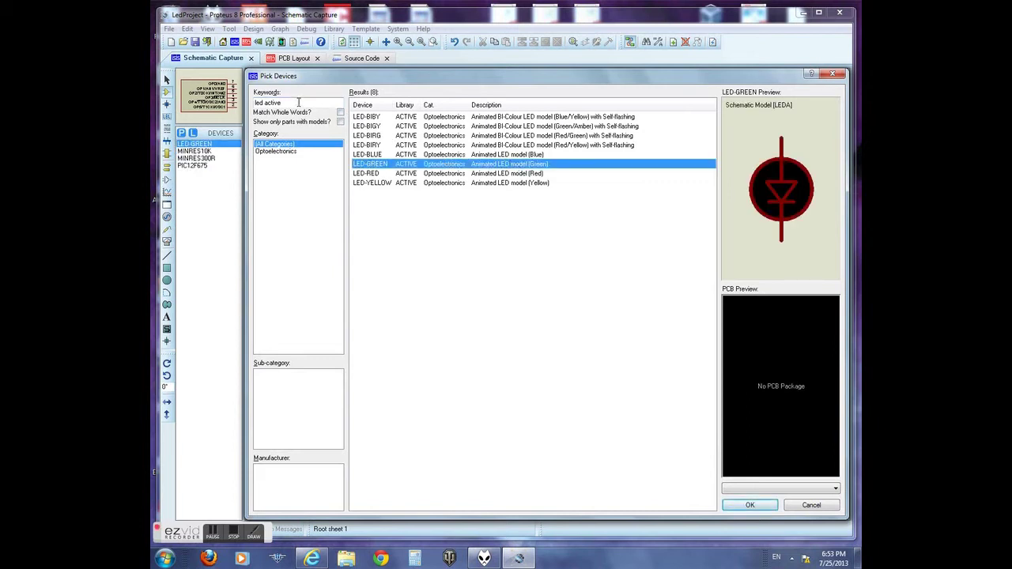
# Search the device library for "button" and add the BUTTON part from the ACTIVE library to the device list.
pyautogui.moveTo(299, 102); pyautogui.dragTo(151, 102)
pyautogui.write('button')
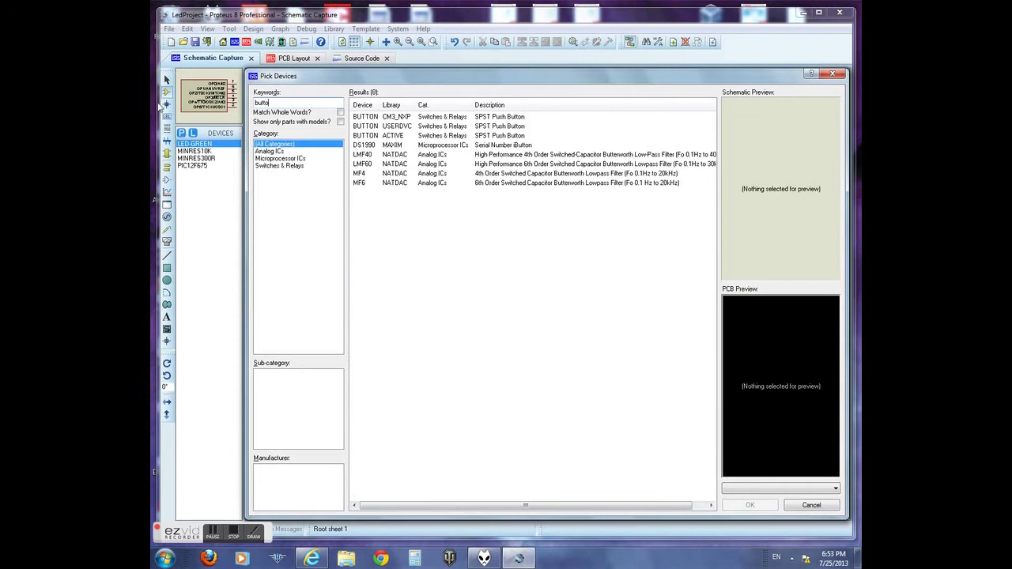
pyautogui.doubleClick(441, 136)
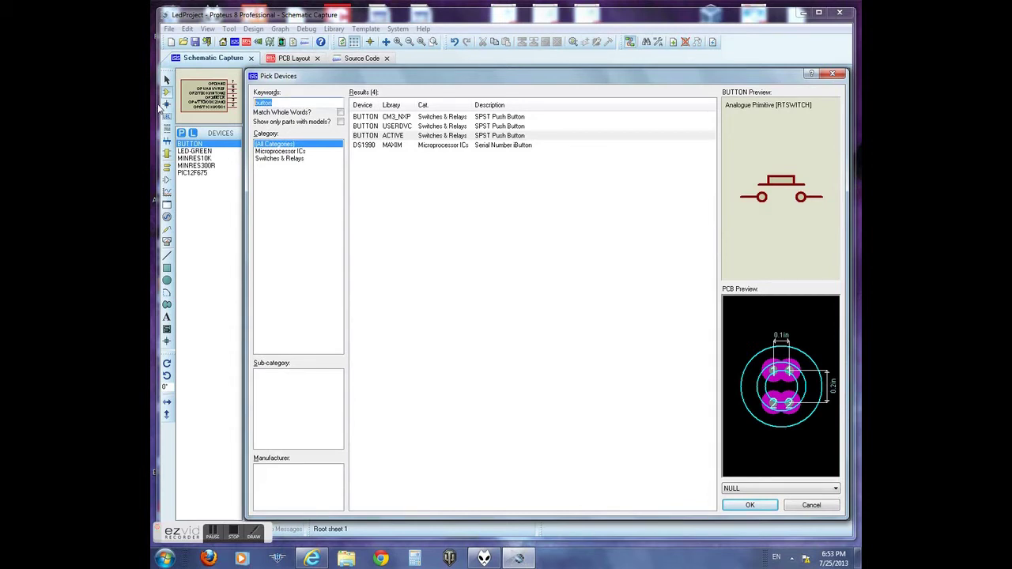
# Search the device library for "74hc595", add the 74HC595 shift register to the device list and finish picking devices.
pyautogui.write('74hc')
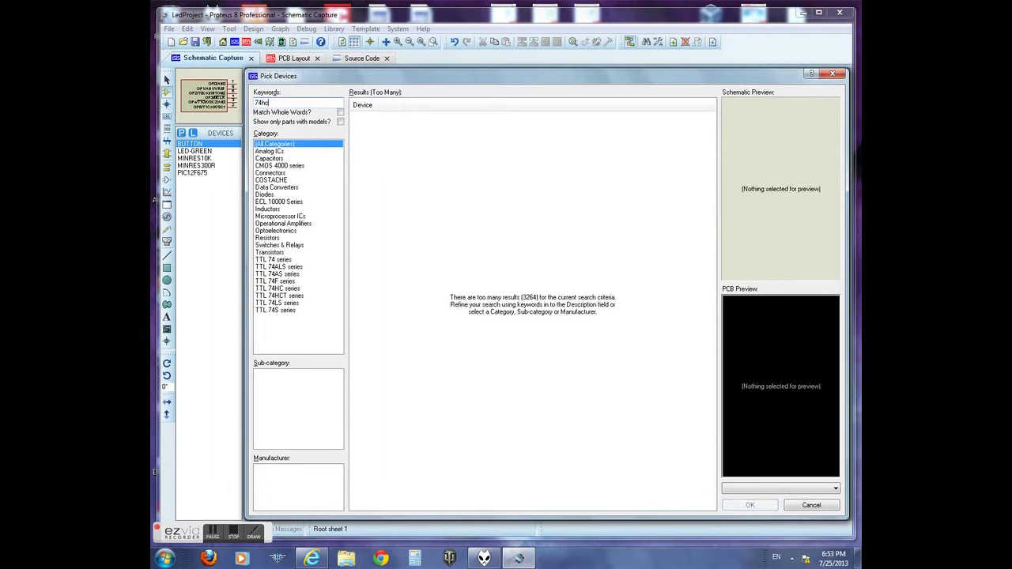
pyautogui.write('595')
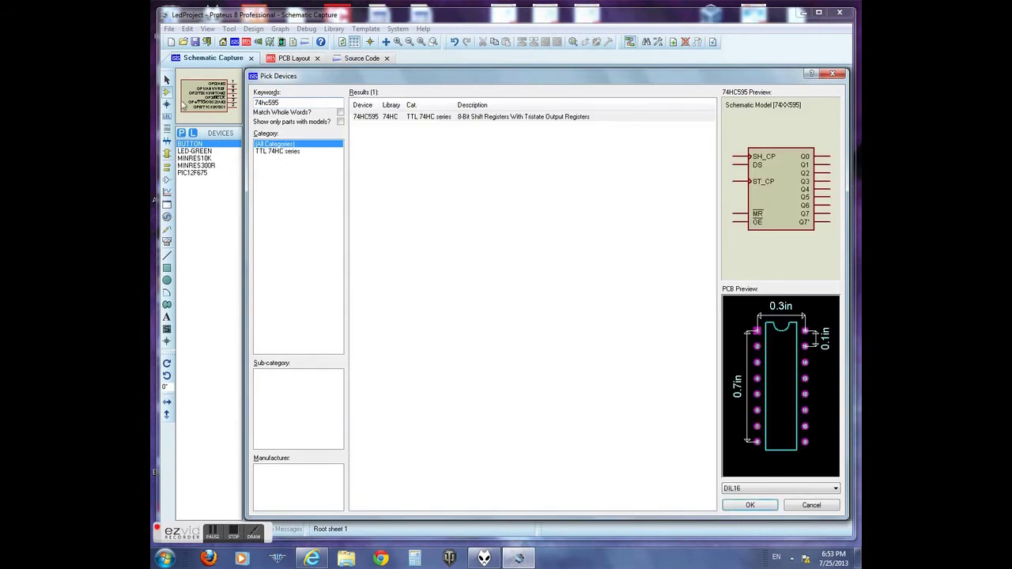
pyautogui.doubleClick(412, 119)
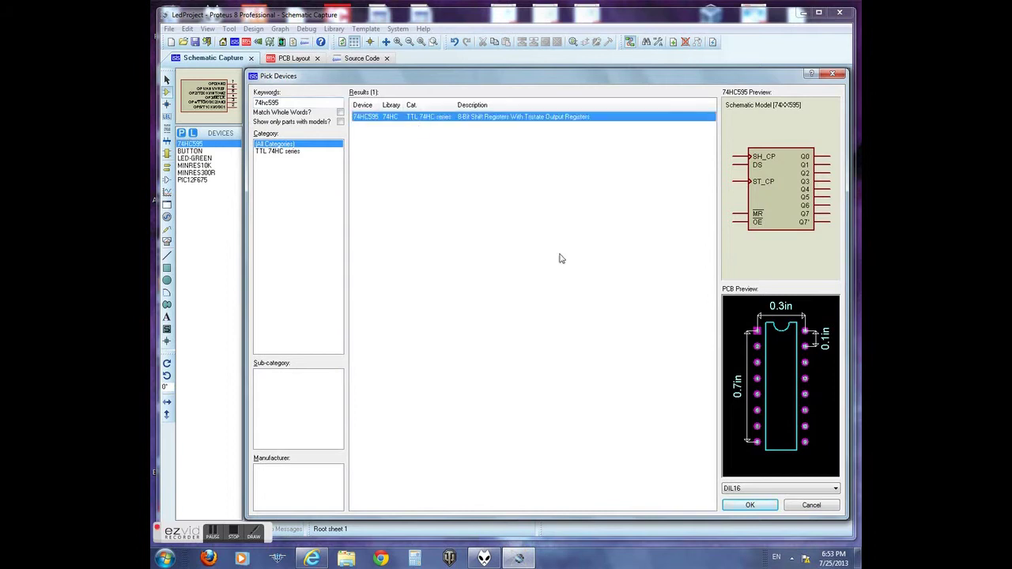
pyautogui.click(749, 504)
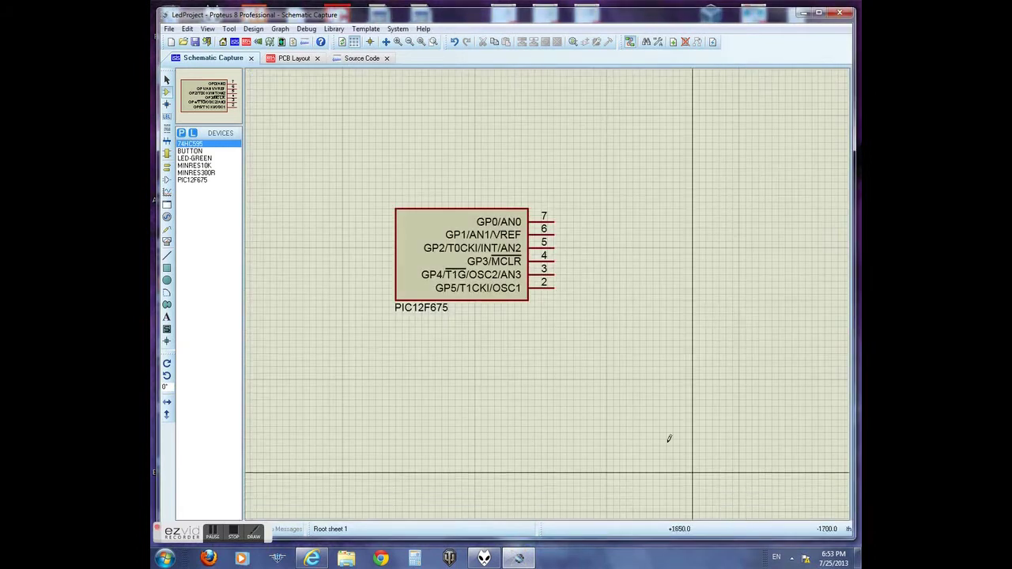
# Place a BUTTON rotated to 270° beside the PIC12F675 and wire its upper pin to GP3/MCLR.
pyautogui.scroll(-1, 635, 262)
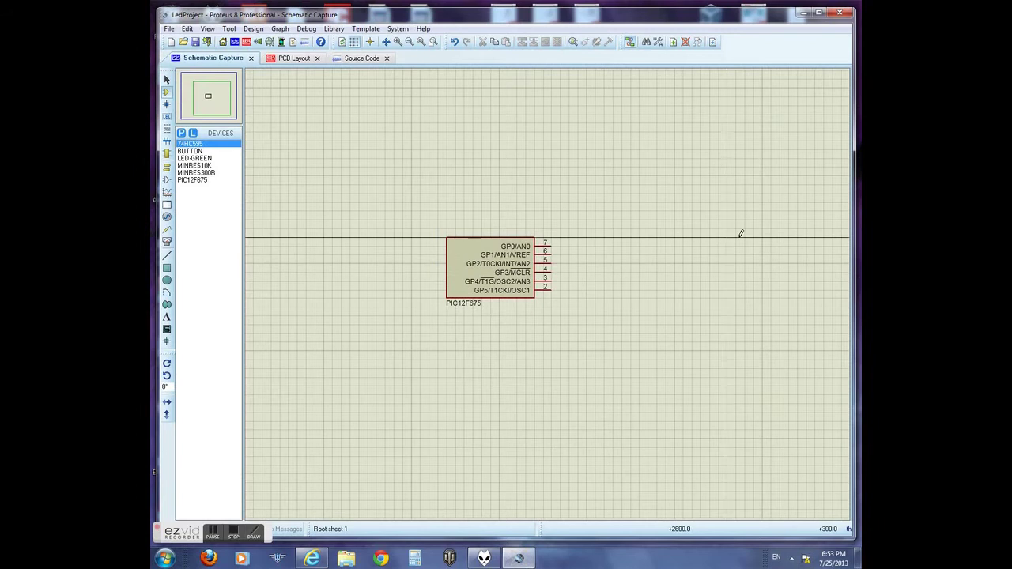
pyautogui.click(202, 160)
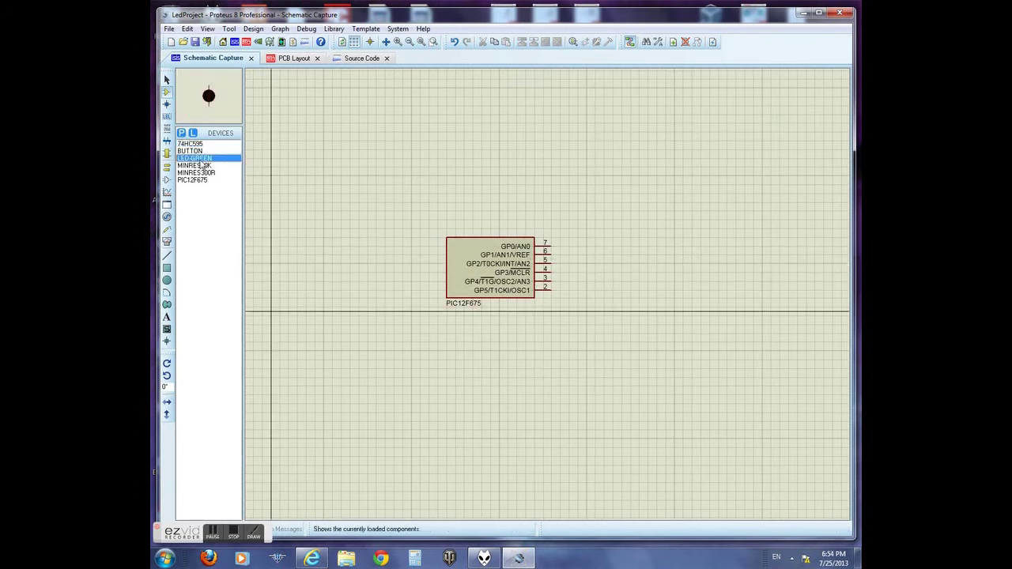
pyautogui.click(198, 151)
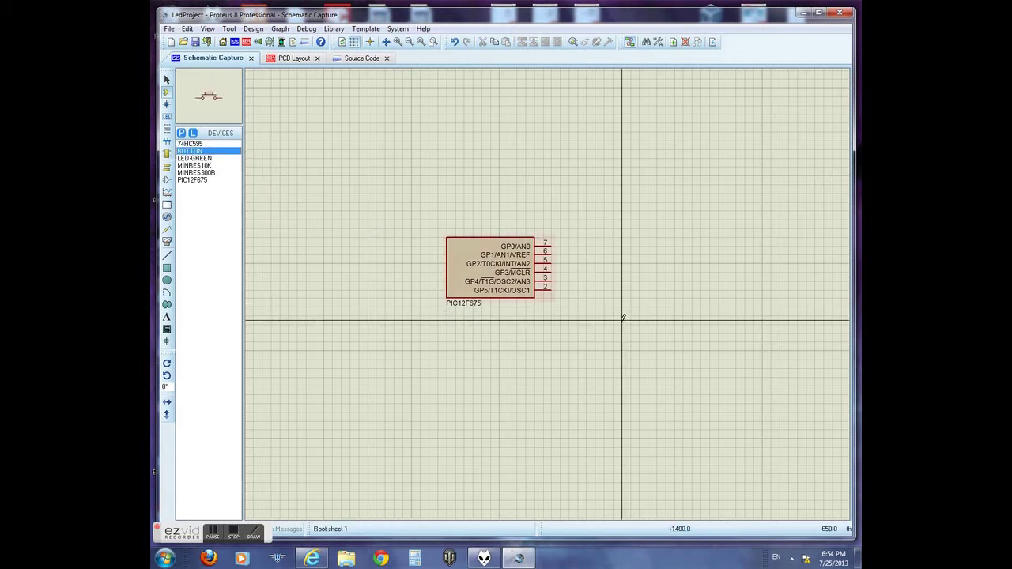
pyautogui.press('KP_Subtract')
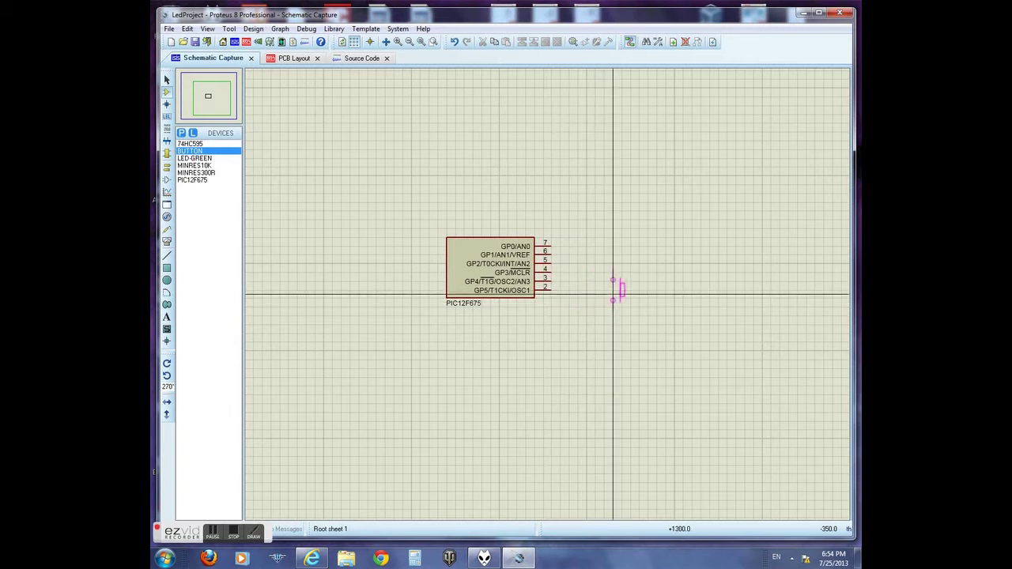
pyautogui.click(614, 302)
pyautogui.click(613, 277)
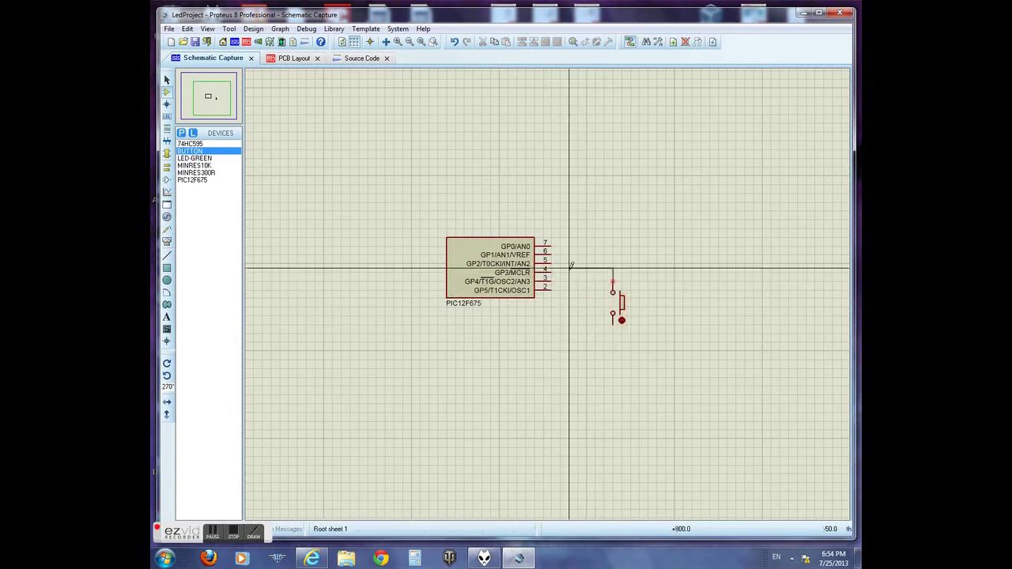
pyautogui.click(551, 269)
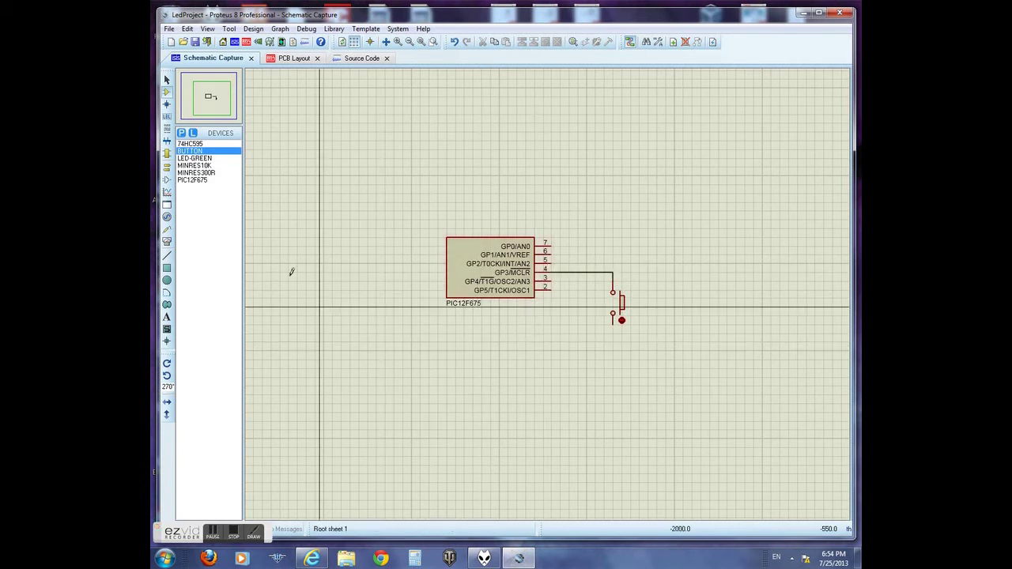
# Place the MINRES10K resistor vertically between the PIC and the button, and connect its upper end to the GP3/MCLR wire.
pyautogui.click(204, 166)
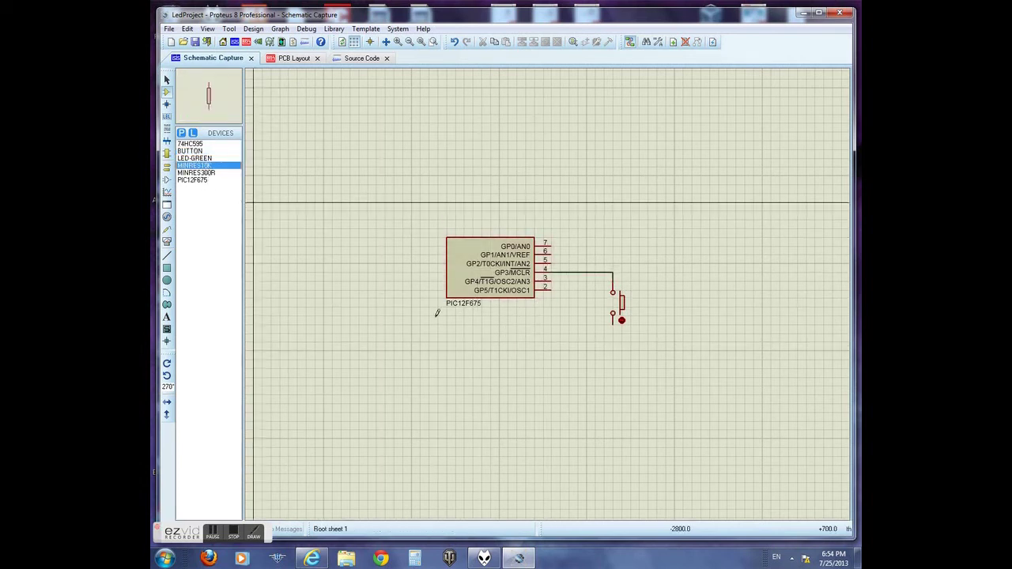
pyautogui.click(569, 303)
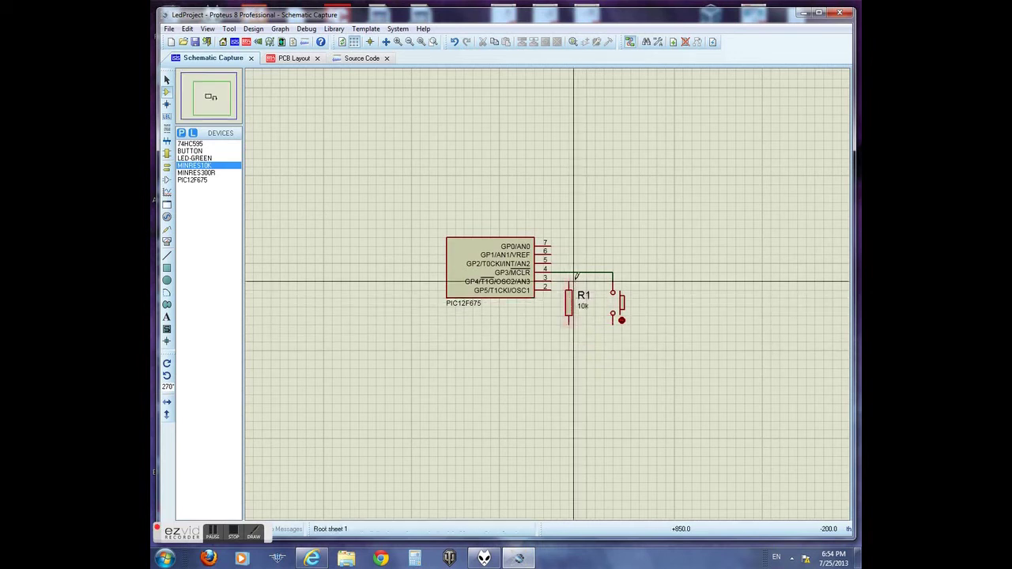
pyautogui.click(569, 280)
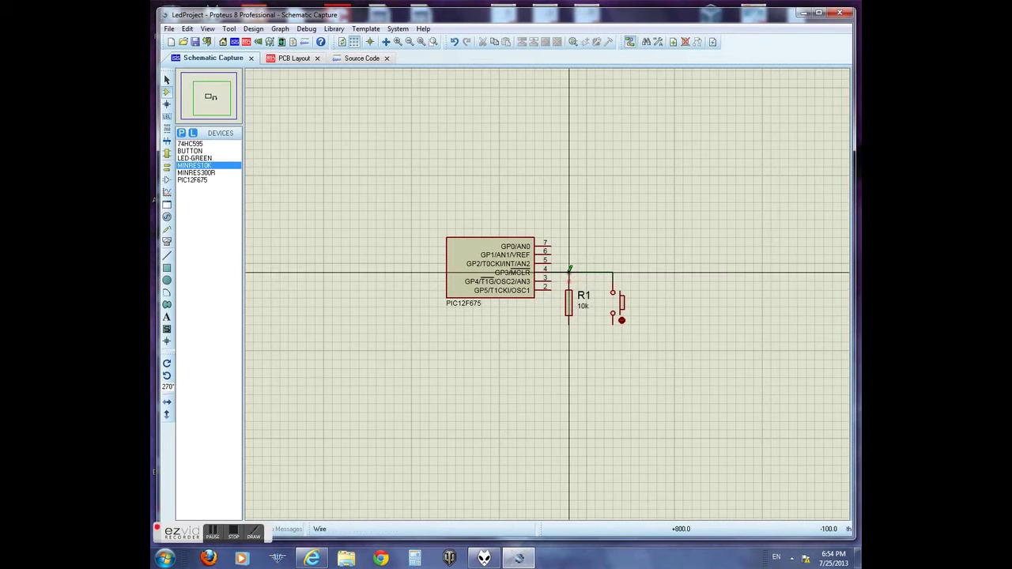
pyautogui.click(570, 272)
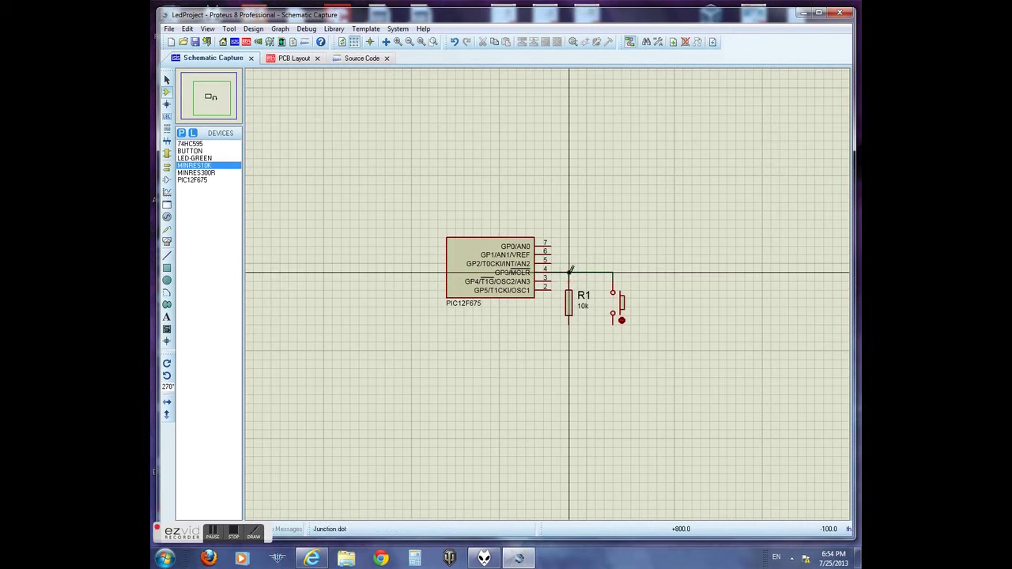
# Place a GROUND terminal below the 10k resistor and wire it to the resistor's lower end.
pyautogui.click(166, 168)
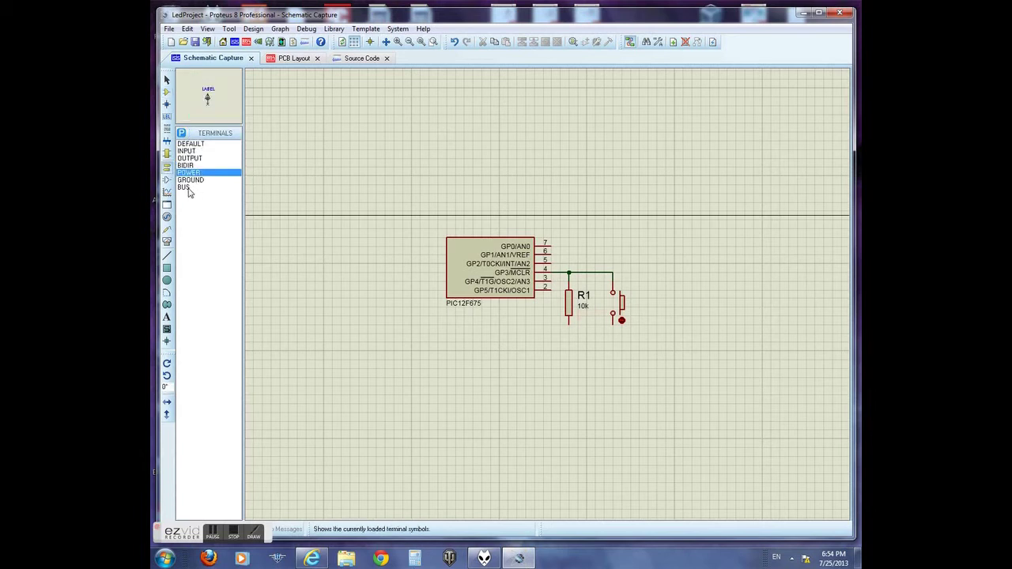
pyautogui.click(190, 180)
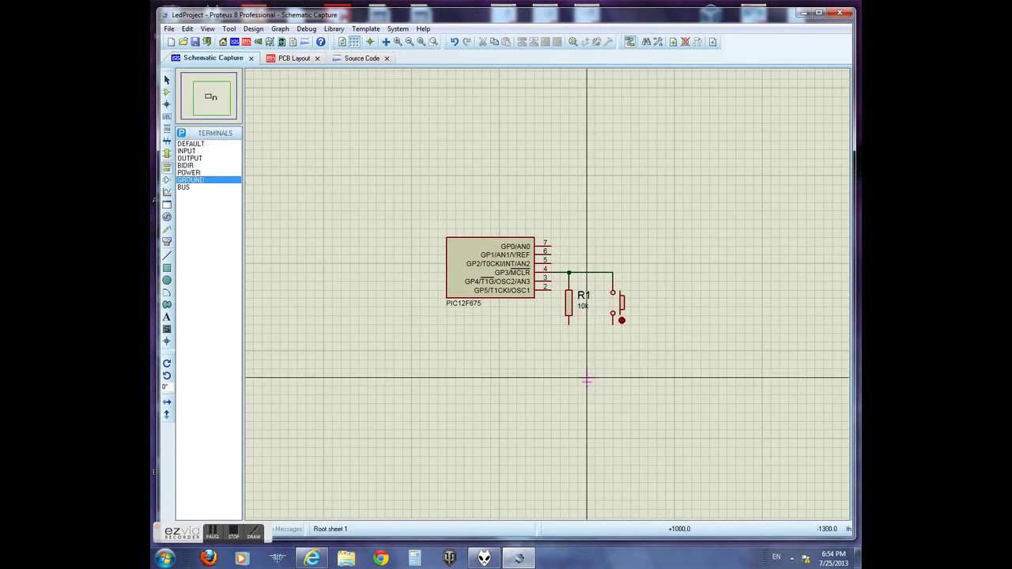
pyautogui.click(568, 346)
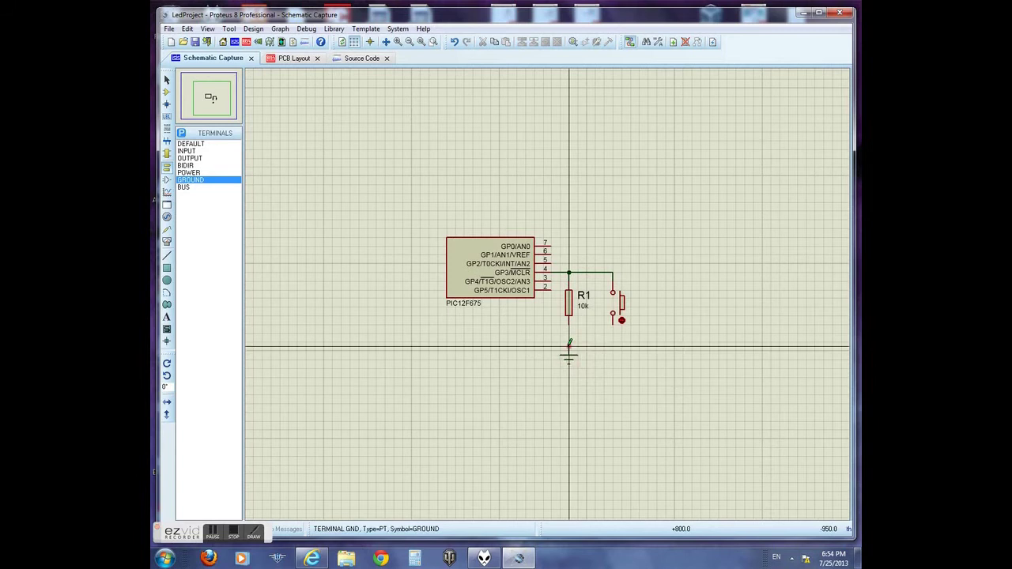
pyautogui.click(569, 327)
pyautogui.click(569, 348)
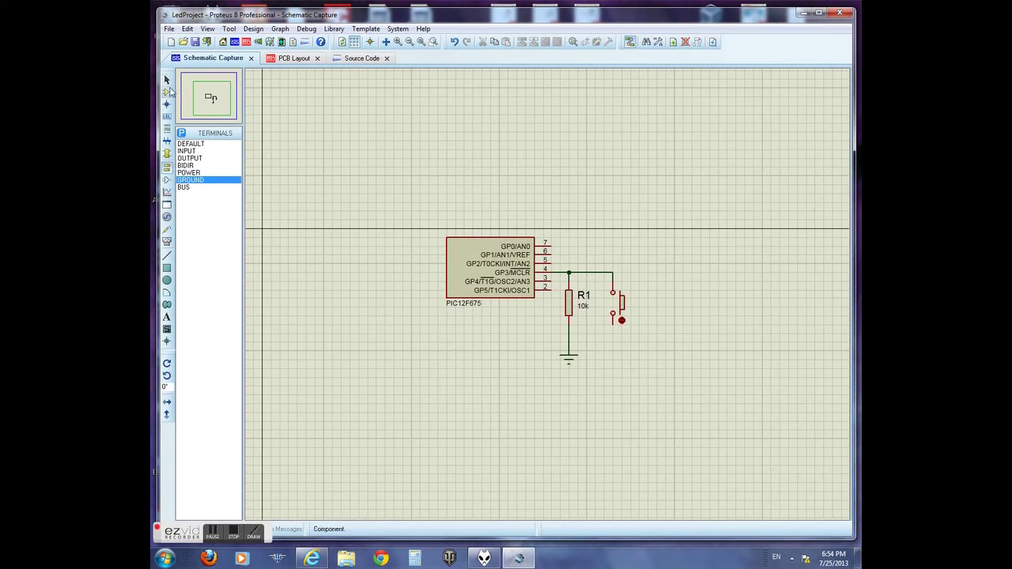
# Place the 74HC595 shift register on the schematic, on the far side of the button from the PIC.
pyautogui.click(166, 93)
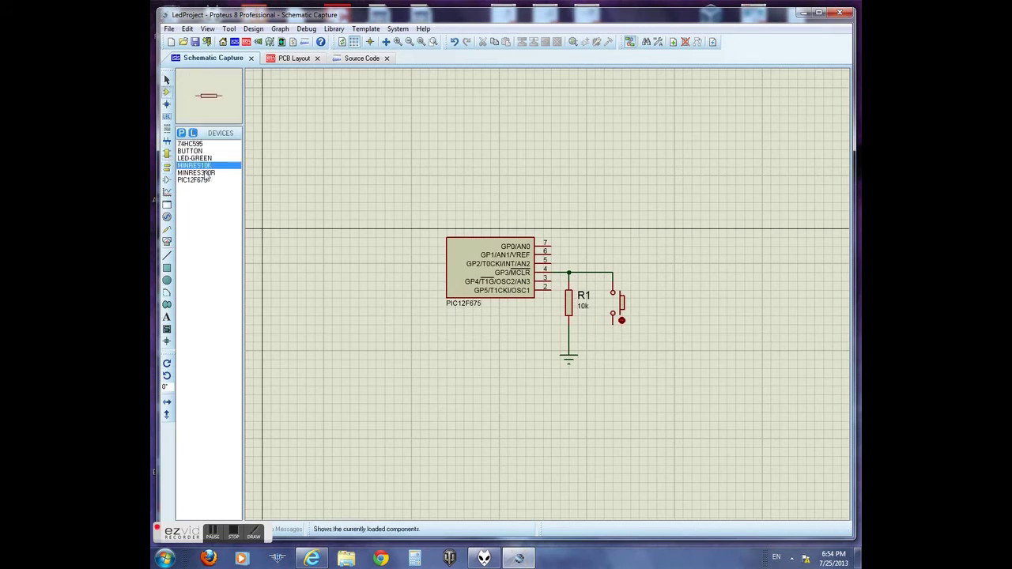
pyautogui.click(191, 143)
pyautogui.click(763, 276)
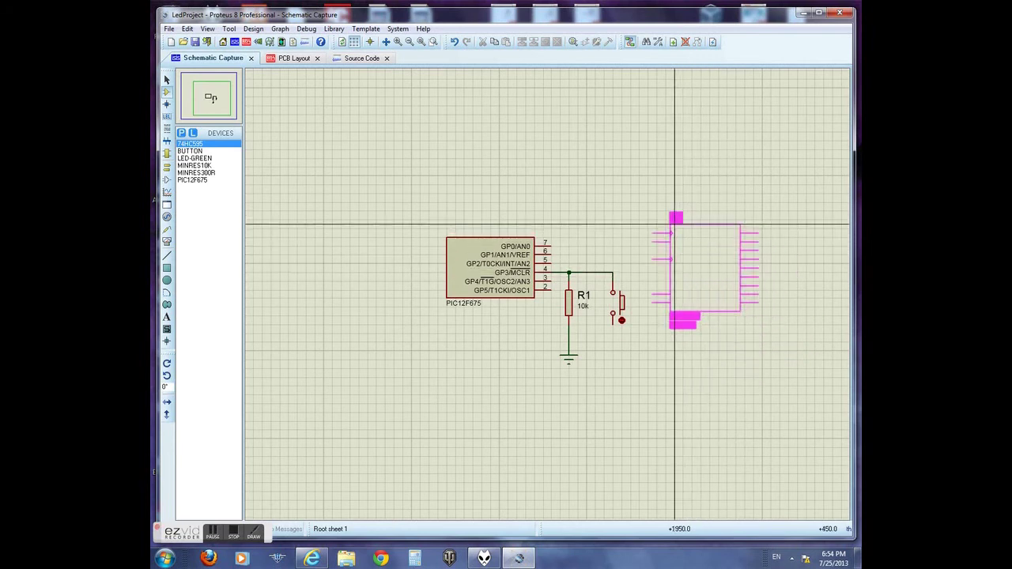
pyautogui.click(678, 241)
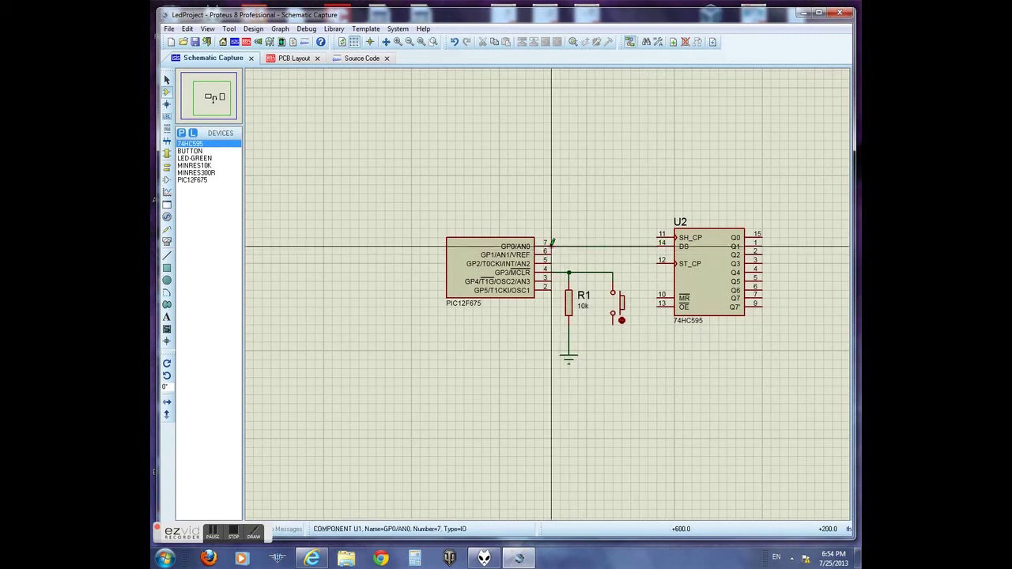
# Wire the PIC's GP0, GP1 and GP2 pins to the 74HC595's DS, SH_CP and ST_CP inputs respectively.
pyautogui.click(553, 251)
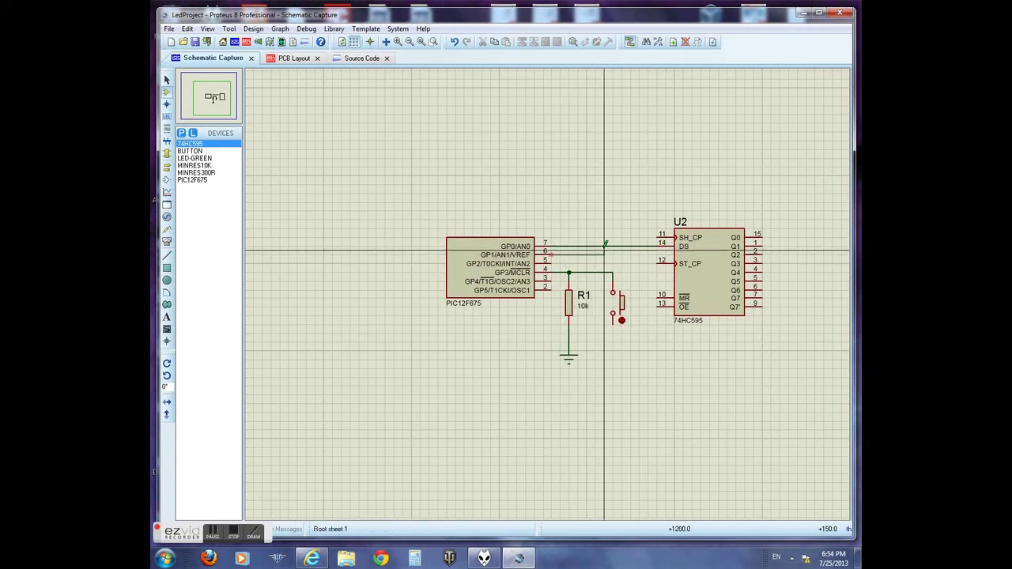
pyautogui.click(605, 237)
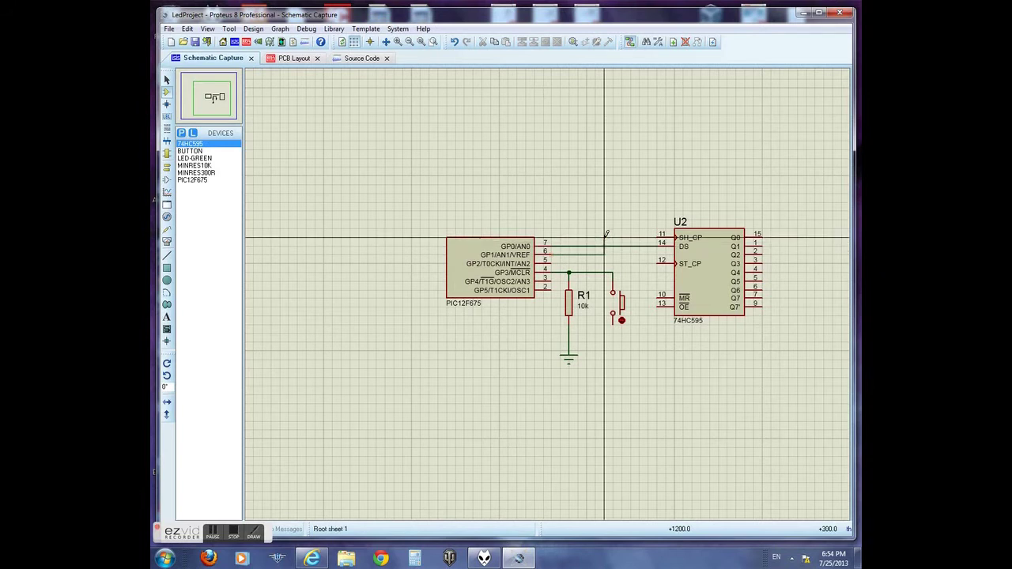
pyautogui.click(661, 234)
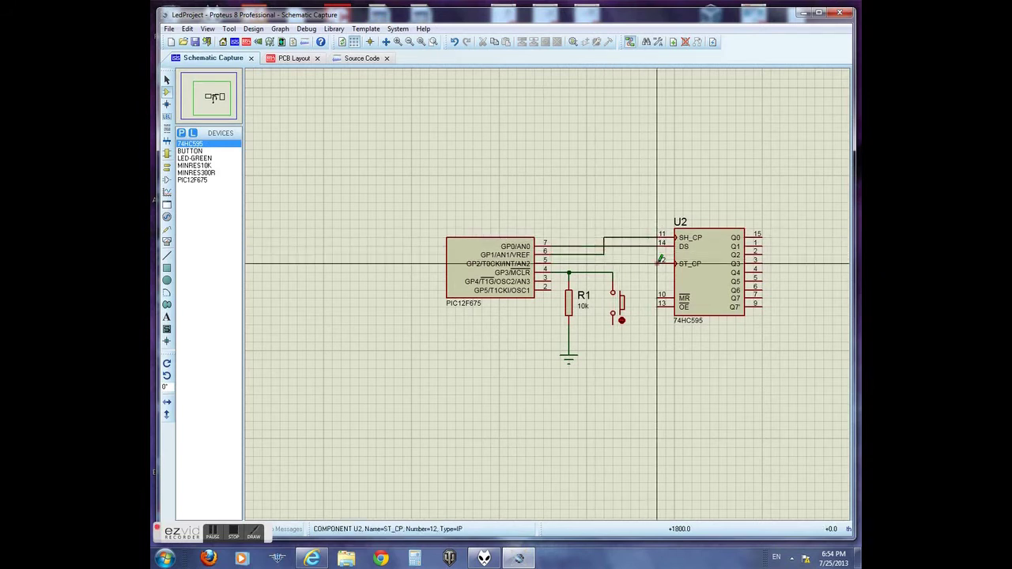
pyautogui.click(559, 261)
pyautogui.click(674, 263)
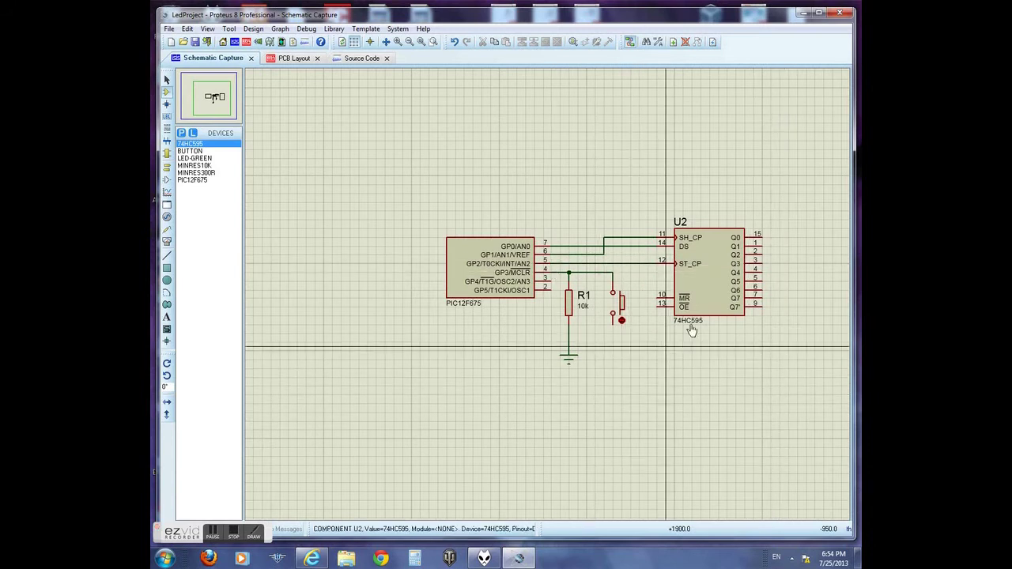
# Move the 74HC595 slightly farther from the button and wire its MR pin to the button's lower pin.
pyautogui.moveTo(701, 295); pyautogui.dragTo(735, 291)
pyautogui.click(741, 415)
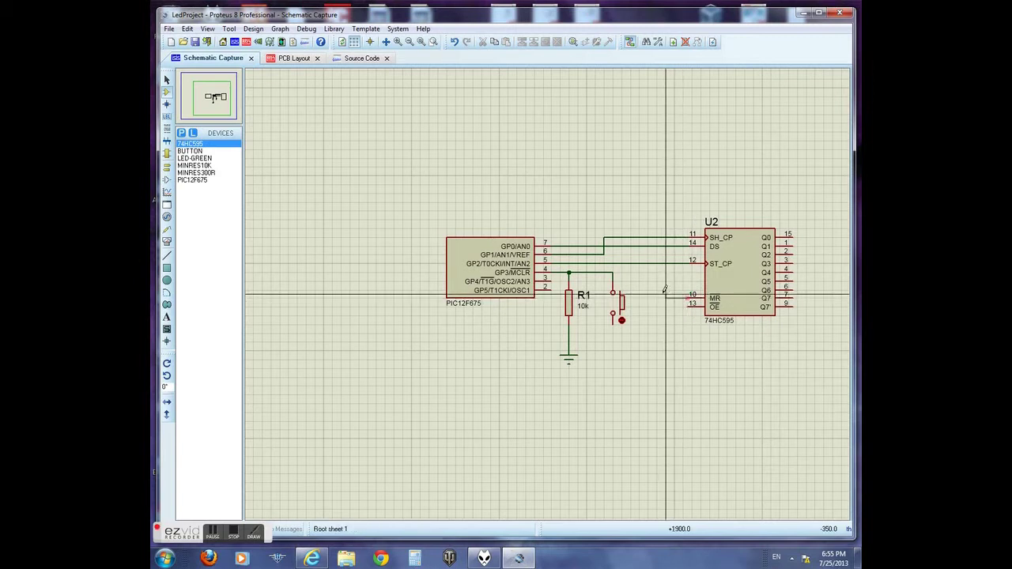
pyautogui.click(660, 297)
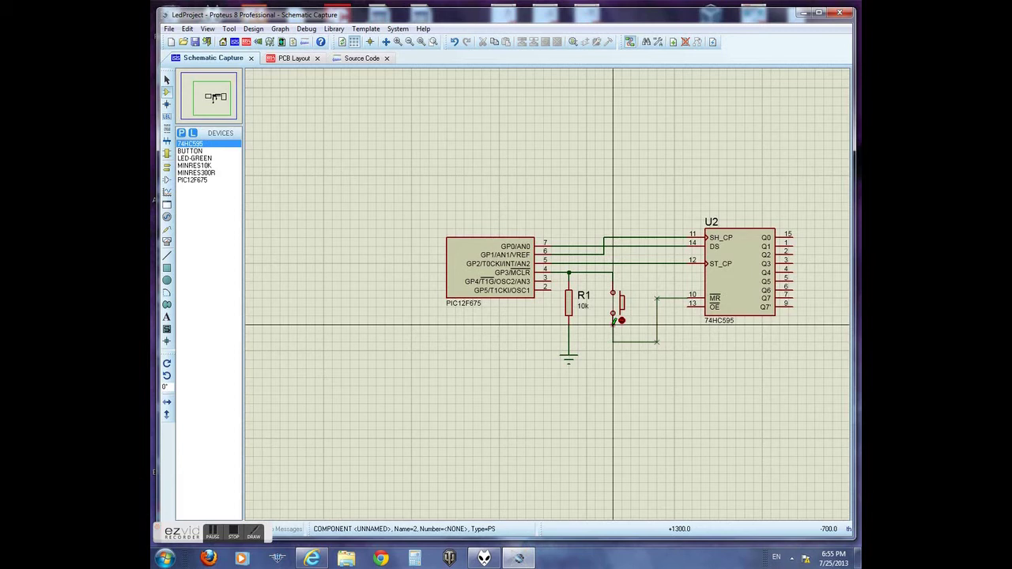
pyautogui.click(614, 332)
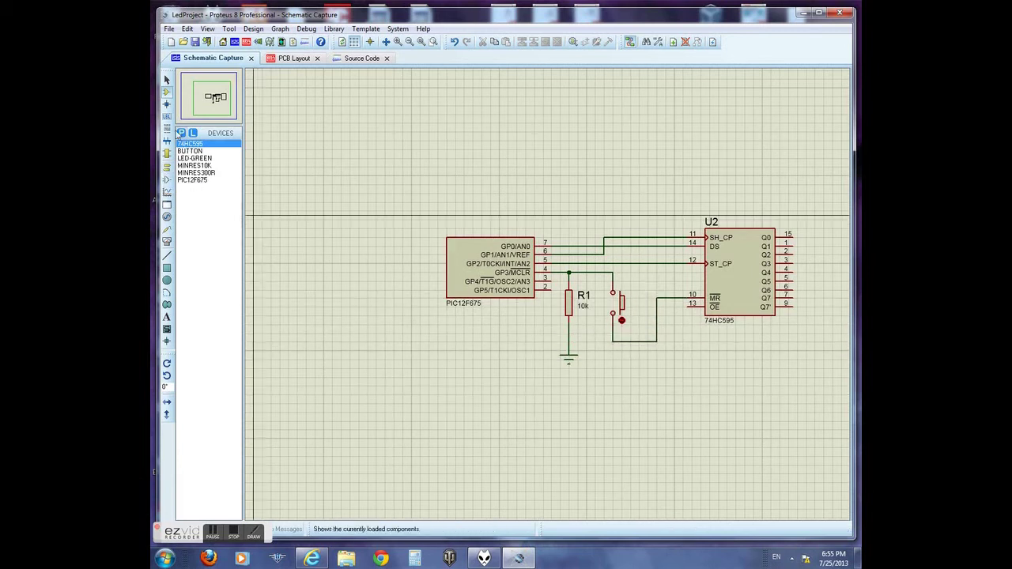
# Switch from placing devices to placing terminals on the schematic.
pyautogui.click(168, 168)
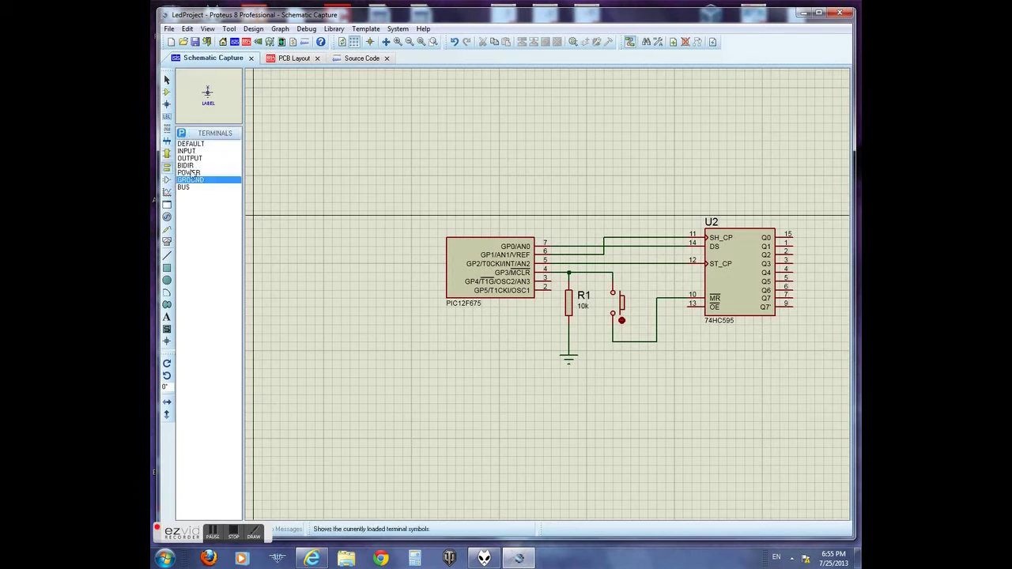